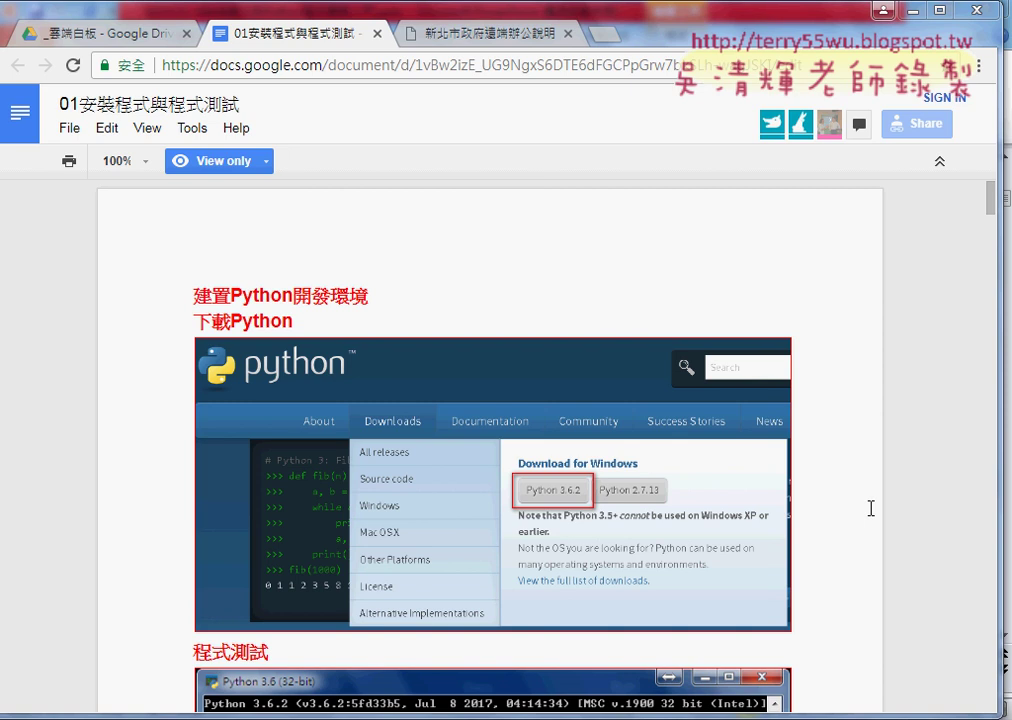
# - Copy 'Python' from the 下載Python heading, then open a new tab's address-bar menu
pyautogui.scroll(-1, 847, 492)
pyautogui.click(311, 224)
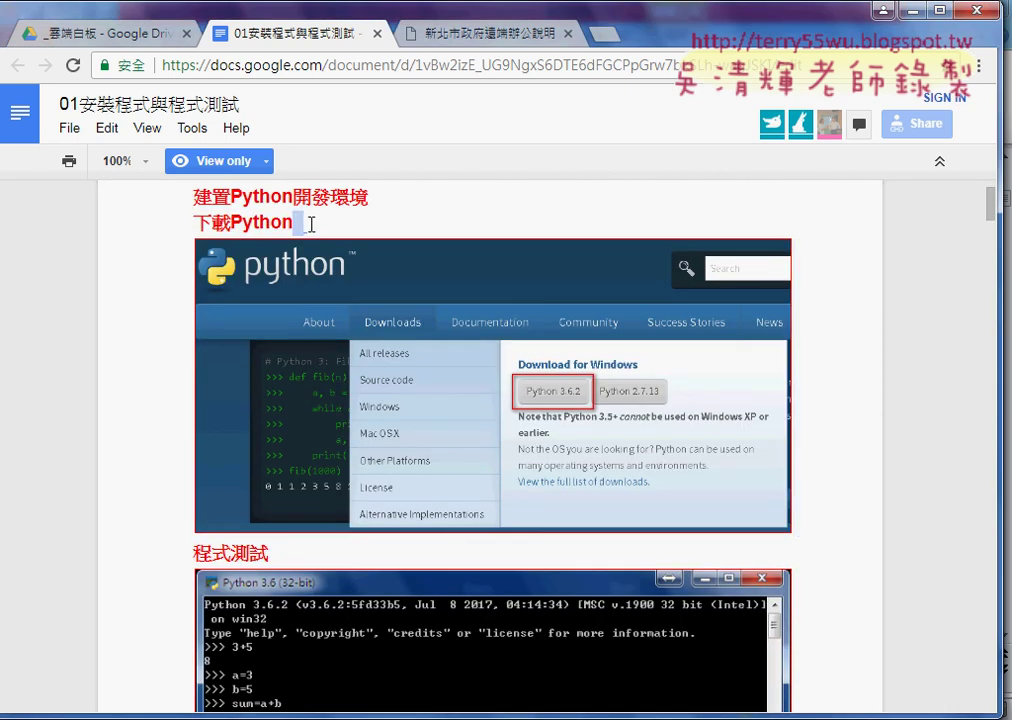
pyautogui.moveTo(311, 224); pyautogui.dragTo(231, 224)
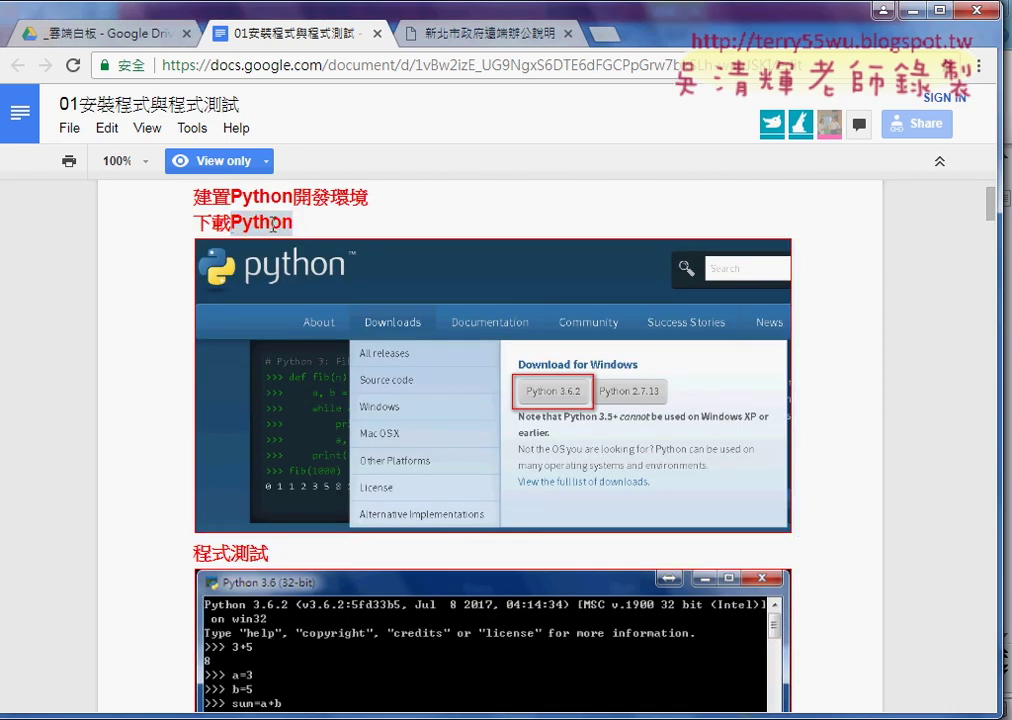
pyautogui.rightClick(273, 224)
pyautogui.click(305, 241)
pyautogui.hotkey('ctrl', 't')
pyautogui.rightClick(484, 72)
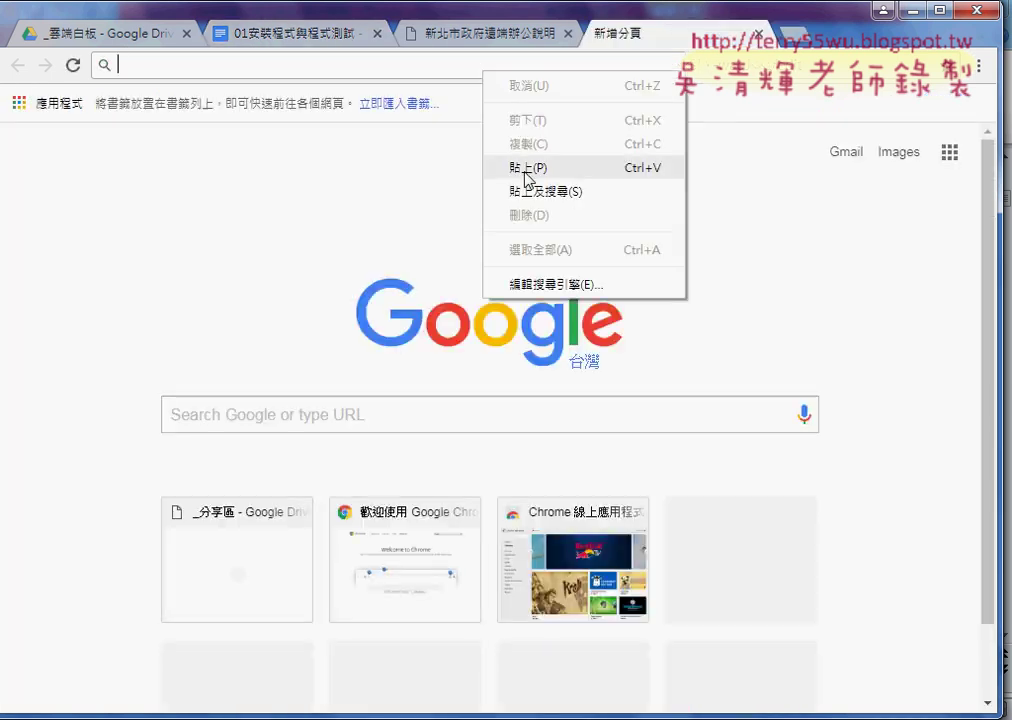
# - Paste-and-search 'Python' in Google and open the Welcome to Python.org result
pyautogui.click(540, 191)
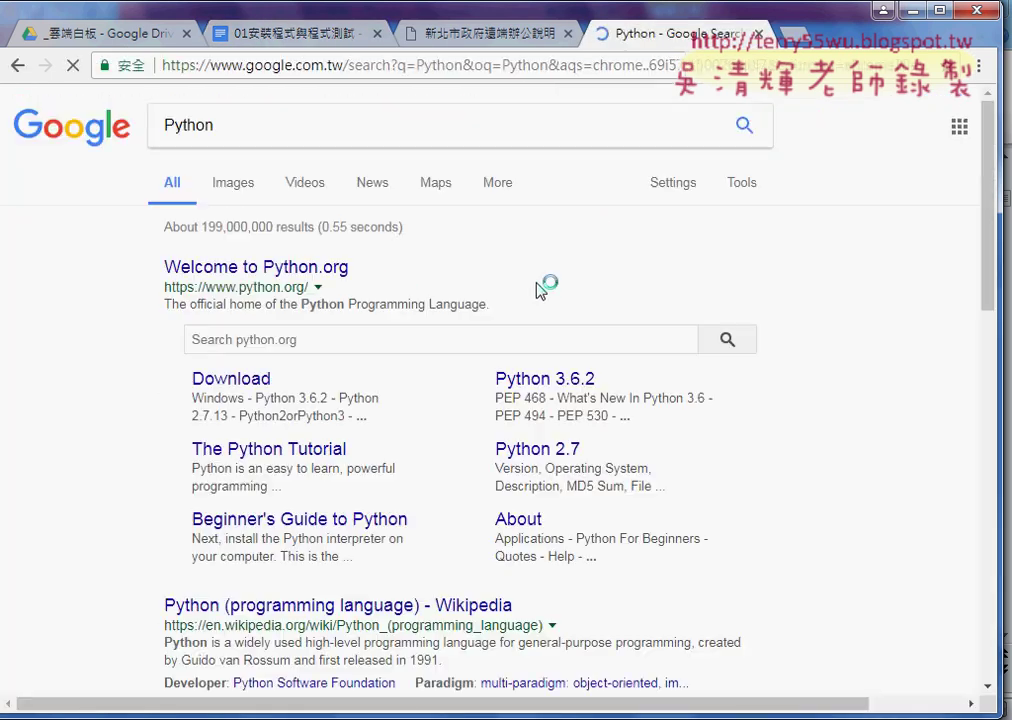
pyautogui.click(287, 277)
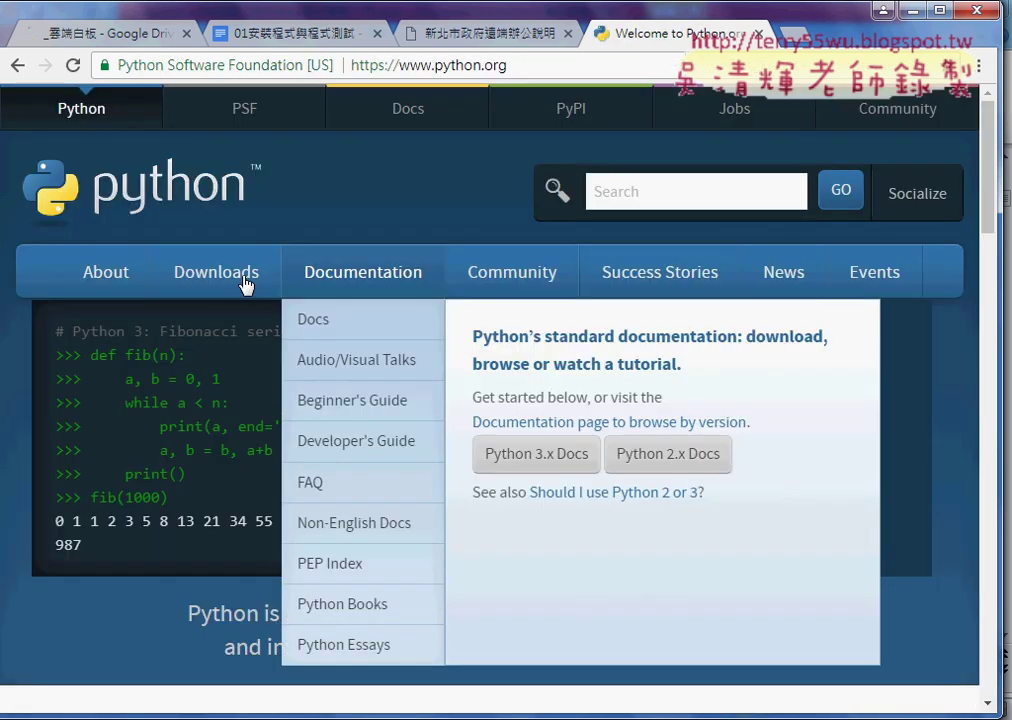
pyautogui.moveTo(225, 286)
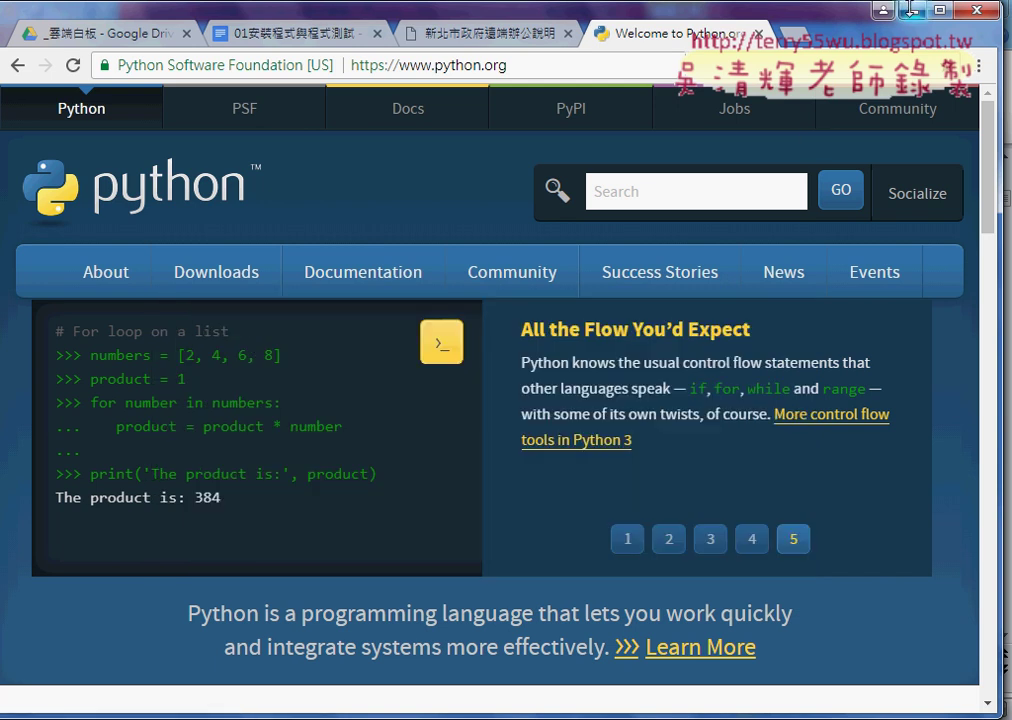
# - Minimize Chrome and PowerPoint, then open Local Disk (D:) and the Python36-32 folder
pyautogui.click(912, 10)
pyautogui.click(915, 10)
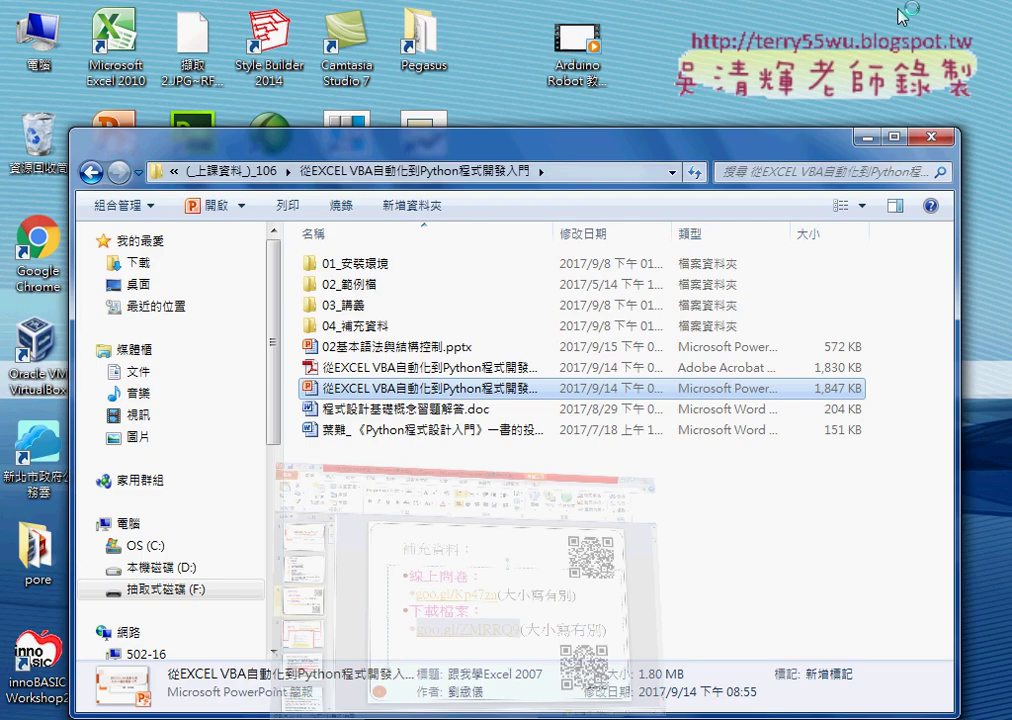
pyautogui.doubleClick(36, 40)
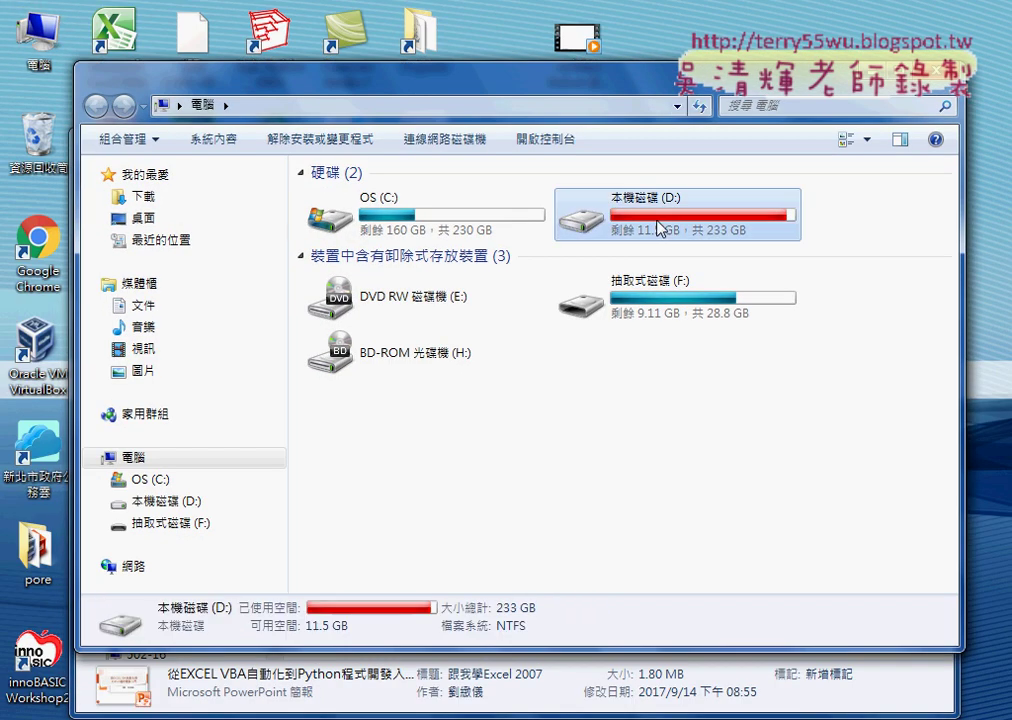
pyautogui.doubleClick(660, 199)
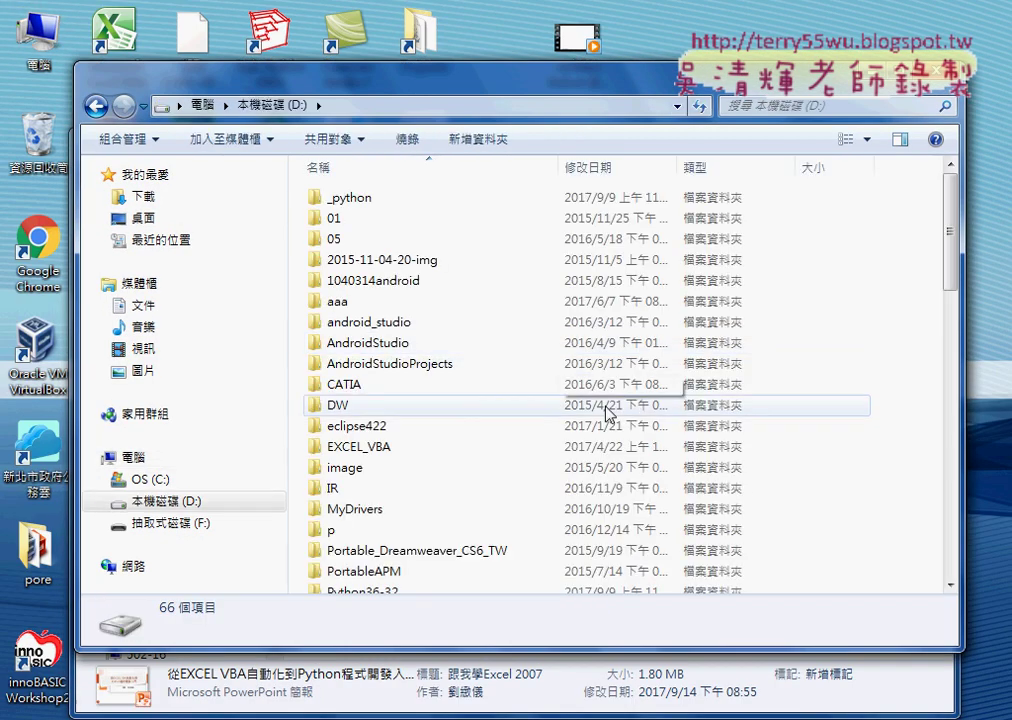
pyautogui.scroll(-1, 605, 413)
pyautogui.scroll(-1, 605, 413)
pyautogui.click(391, 484)
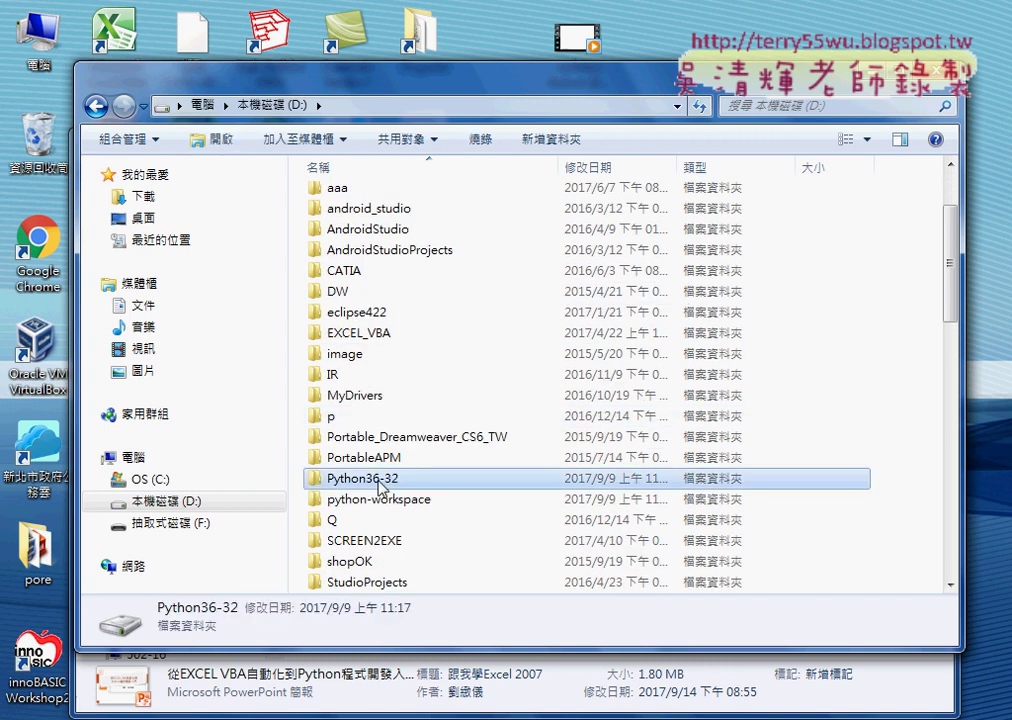
pyautogui.doubleClick(392, 487)
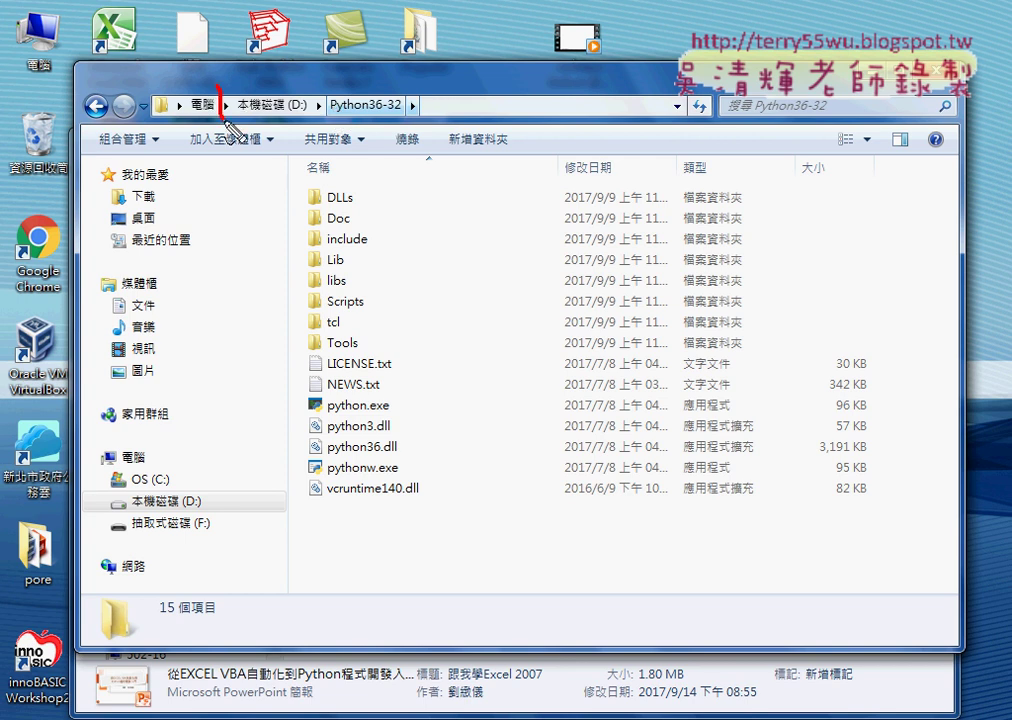
# - Outline the D:\Python36-32 path and folder contents in red, then clear the annotations
pyautogui.moveTo(220, 88); pyautogui.dragTo(370, 135)
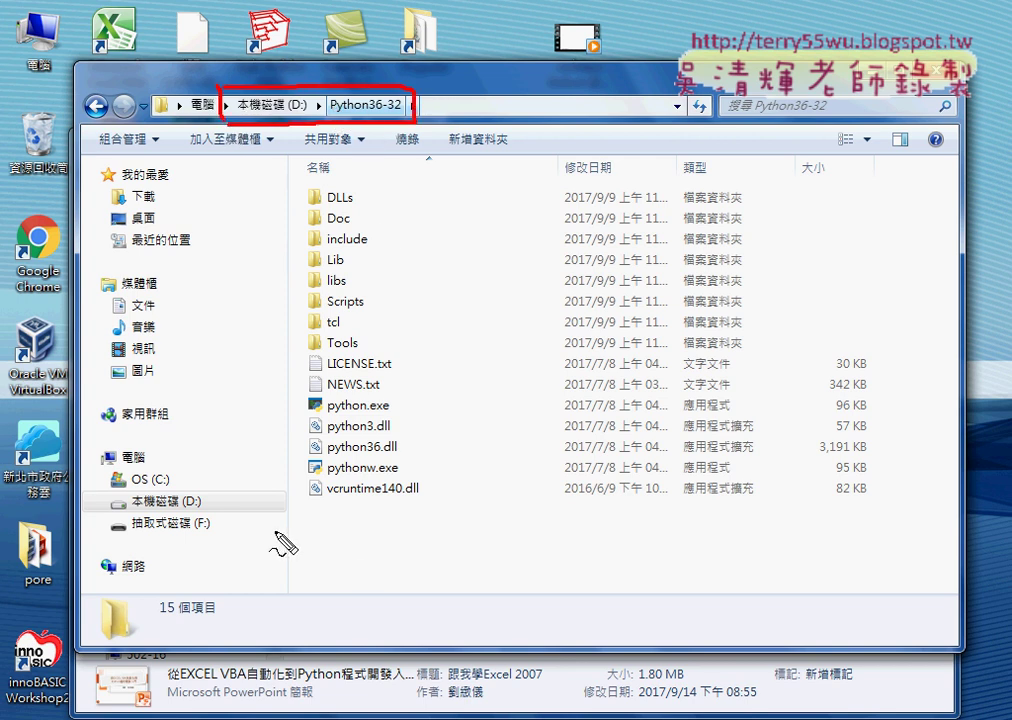
pyautogui.moveTo(363, 532)
pyautogui.mouseDown()
pyautogui.moveTo(262, 200)
pyautogui.moveTo(350, 588)
pyautogui.mouseUp()
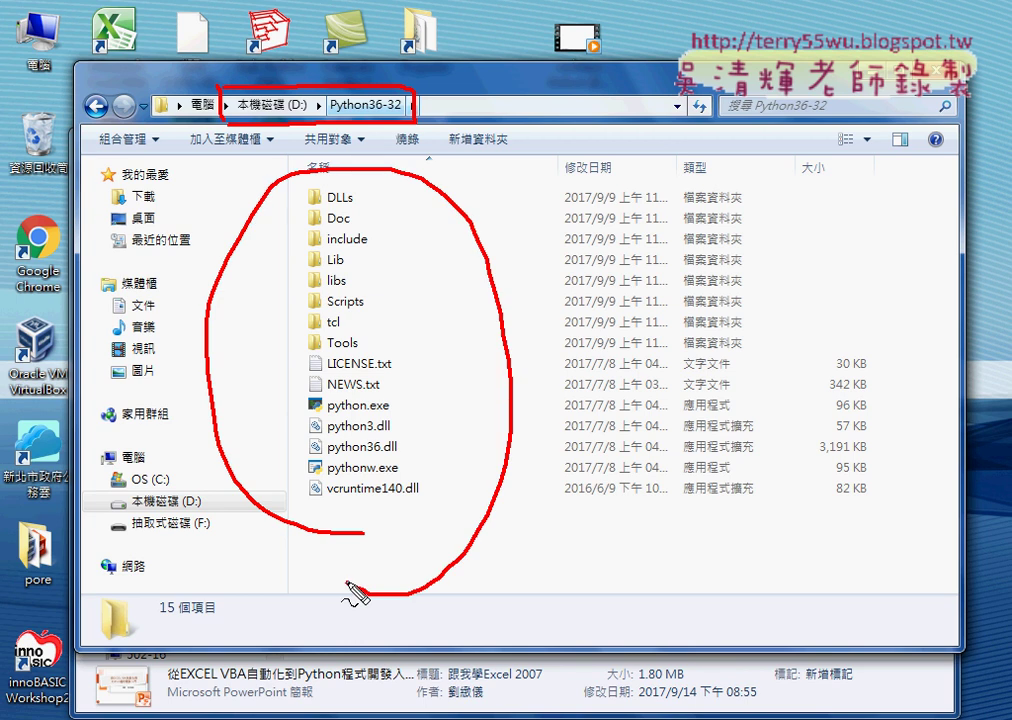
pyautogui.press('Escape')
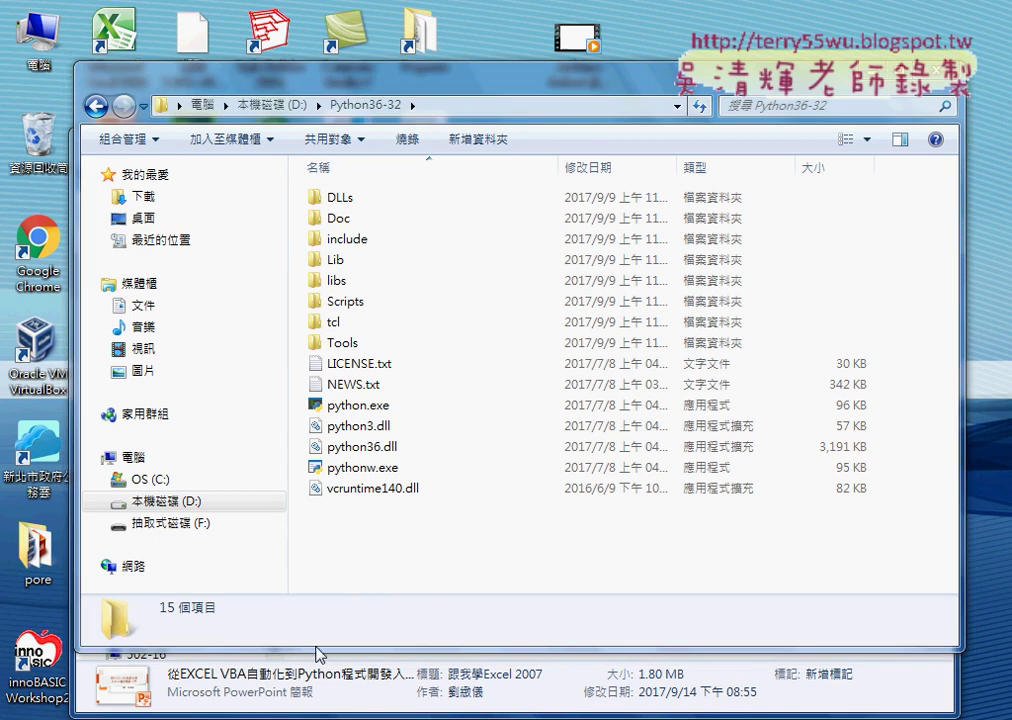
pyautogui.press('super')
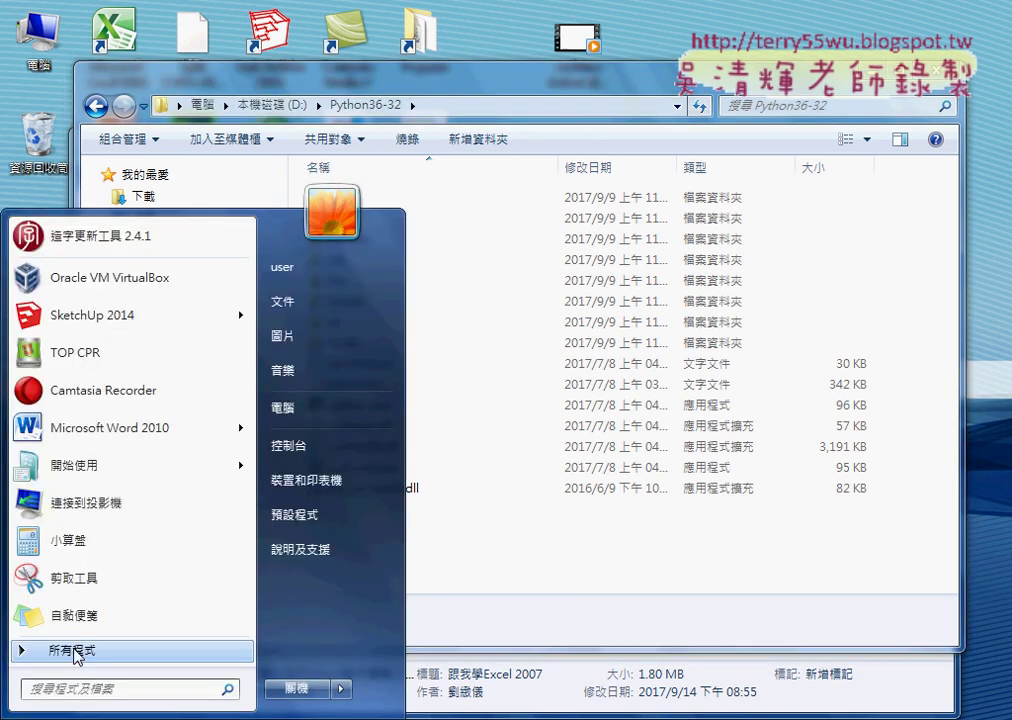
# - Scroll through the Start menu's All Programs list, then close the menu
pyautogui.click(75, 652)
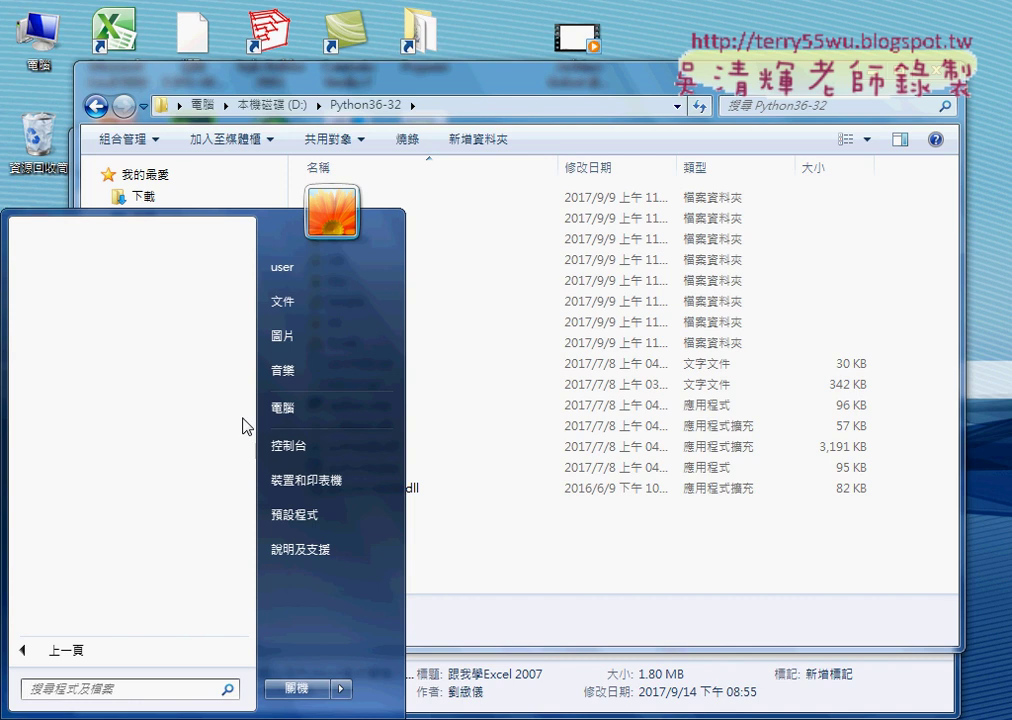
pyautogui.scroll(-1, 251, 406)
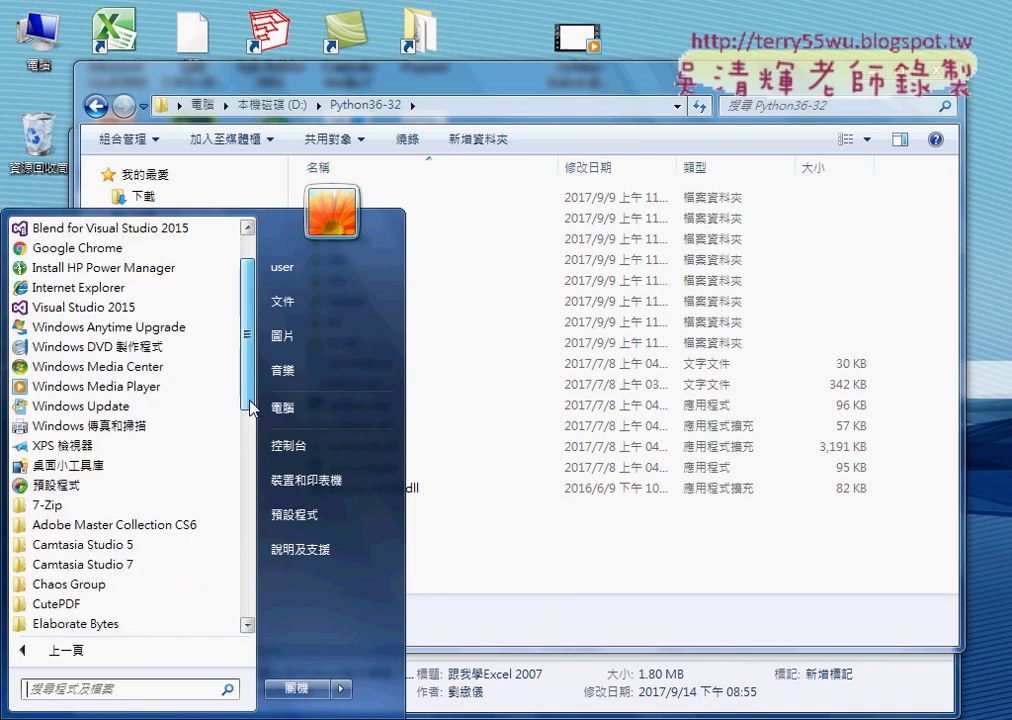
pyautogui.scroll(-3, 249, 406)
pyautogui.scroll(-1, 247, 505)
pyautogui.moveTo(247, 505); pyautogui.dragTo(248, 592)
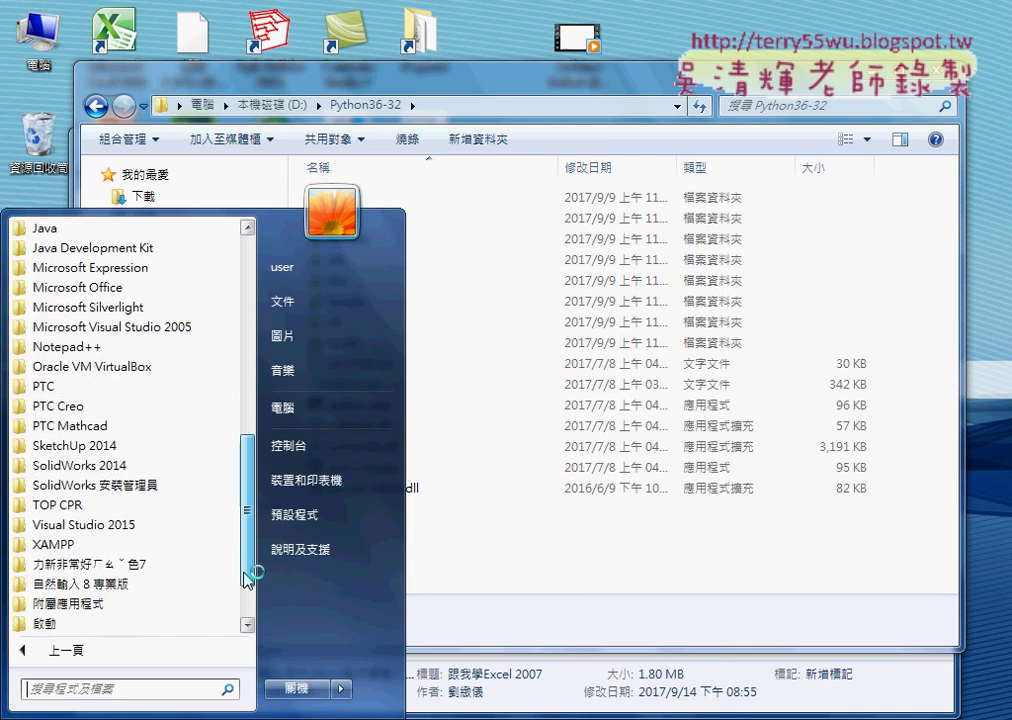
pyautogui.click(562, 594)
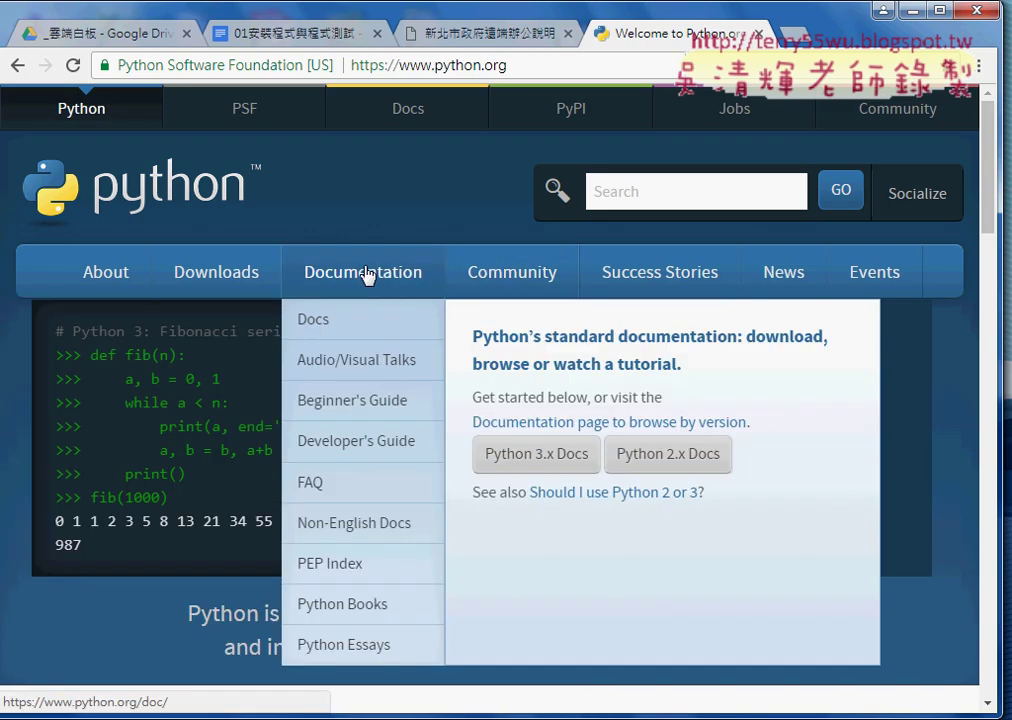
# - Download the Python 3.6.2 installer python-3.6.2.exe, then return to the Google Docs lesson
pyautogui.moveTo(238, 277)
pyautogui.click(476, 386)
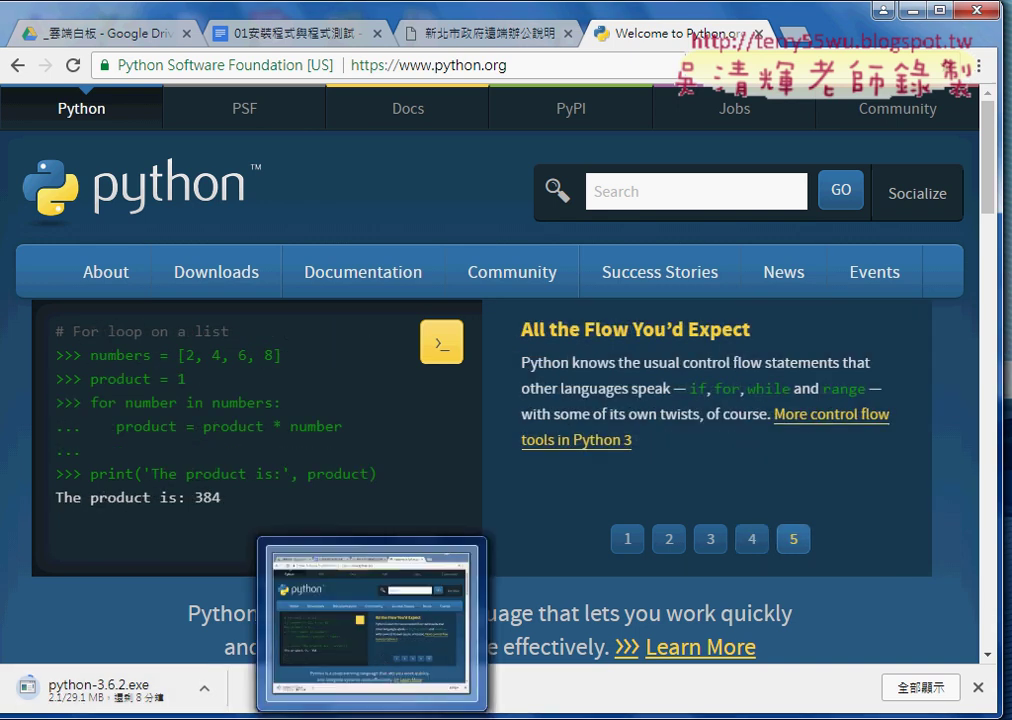
pyautogui.moveTo(418, 619)
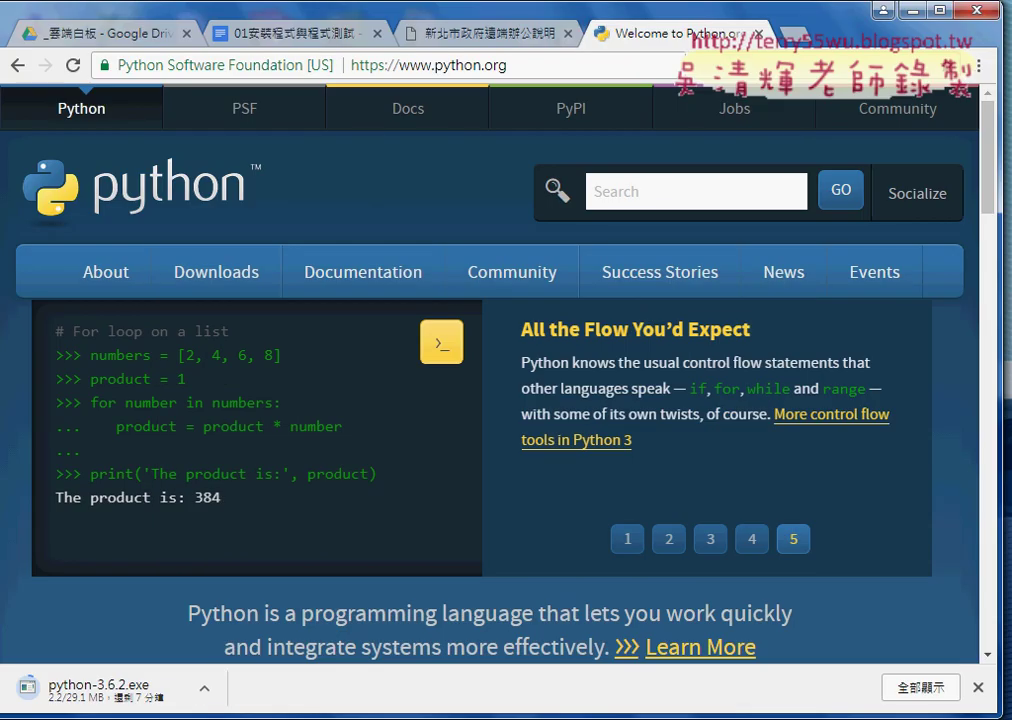
pyautogui.moveTo(372, 714)
pyautogui.click(233, 28)
# - Scroll the lesson to page 2's Eclipse download heading and select text there
pyautogui.scroll(-3, 424, 261)
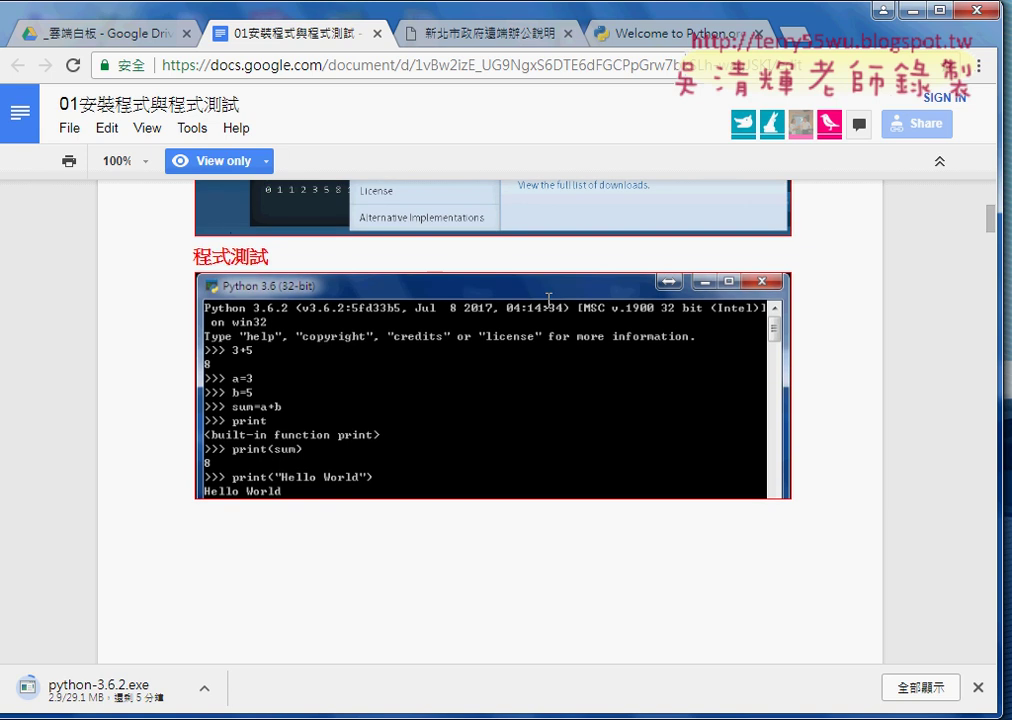
pyautogui.scroll(-2, 608, 368)
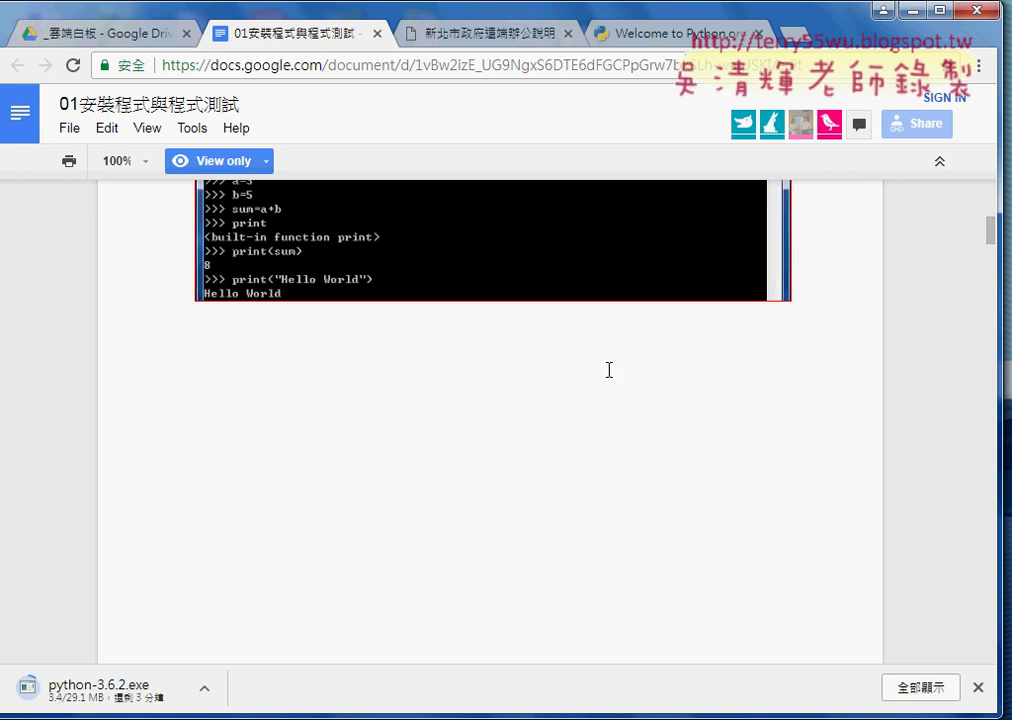
pyautogui.scroll(-2, 608, 368)
pyautogui.scroll(-2, 608, 368)
pyautogui.scroll(-1, 608, 370)
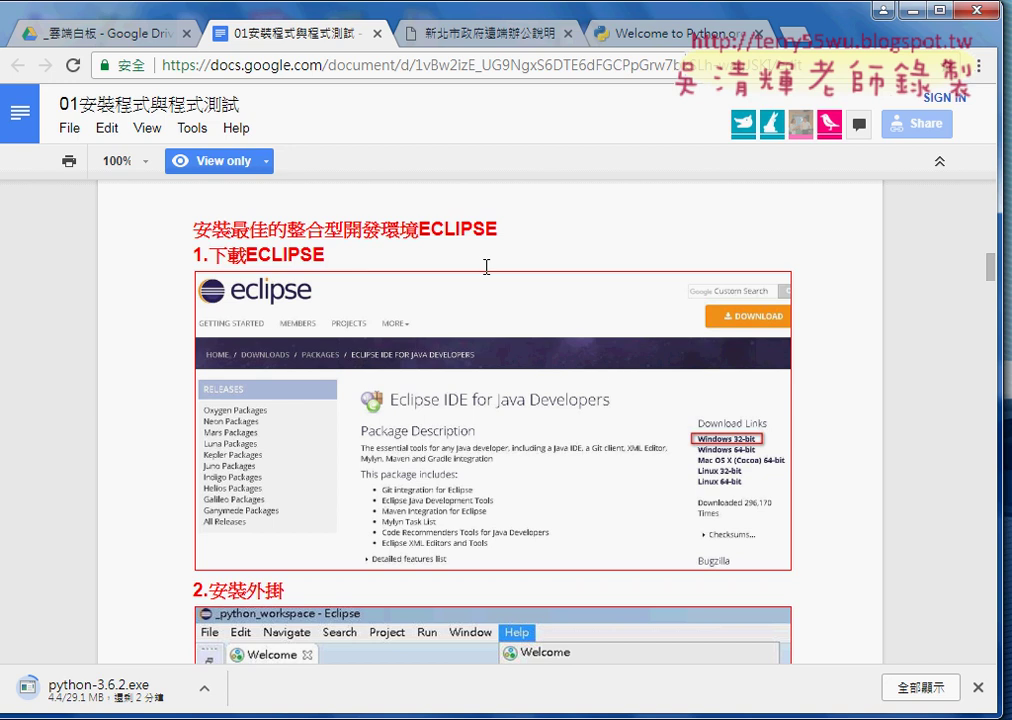
pyautogui.moveTo(418, 229); pyautogui.dragTo(503, 233)
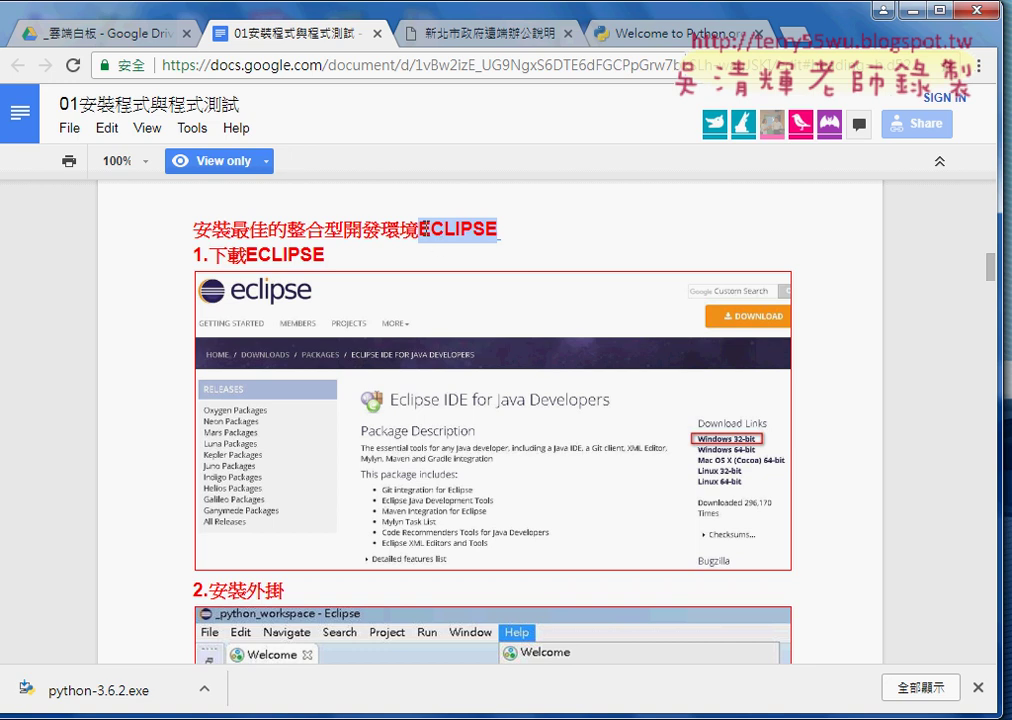
# - Open a new blank tab and bring up its address-bar paste menu
pyautogui.scroll(-1, 518, 306)
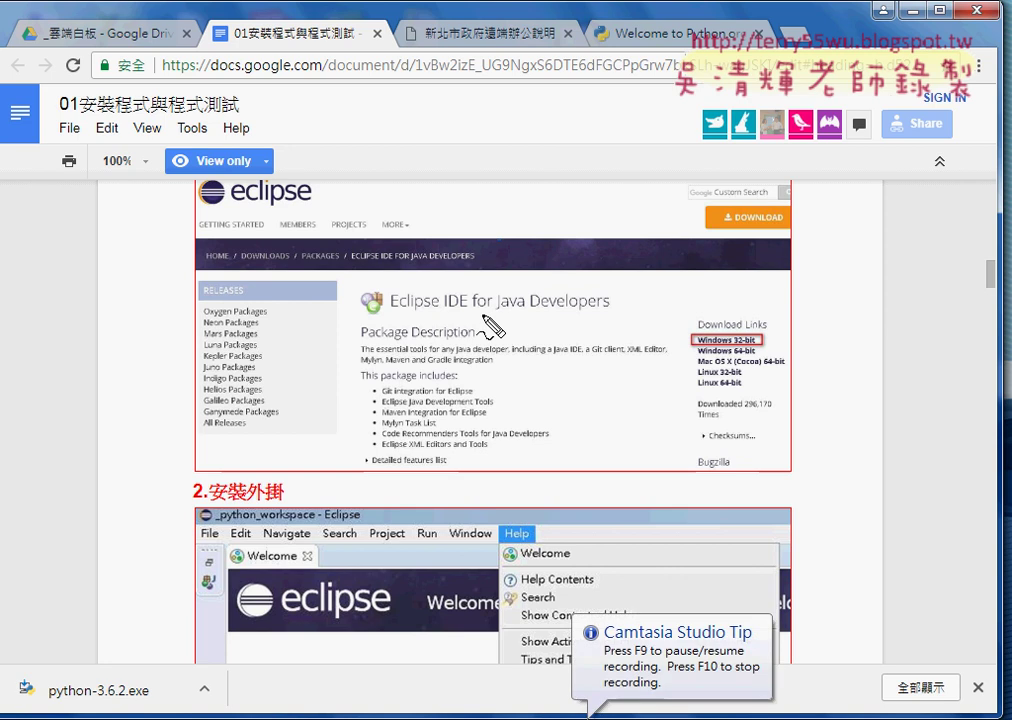
pyautogui.scroll(2, 385, 255)
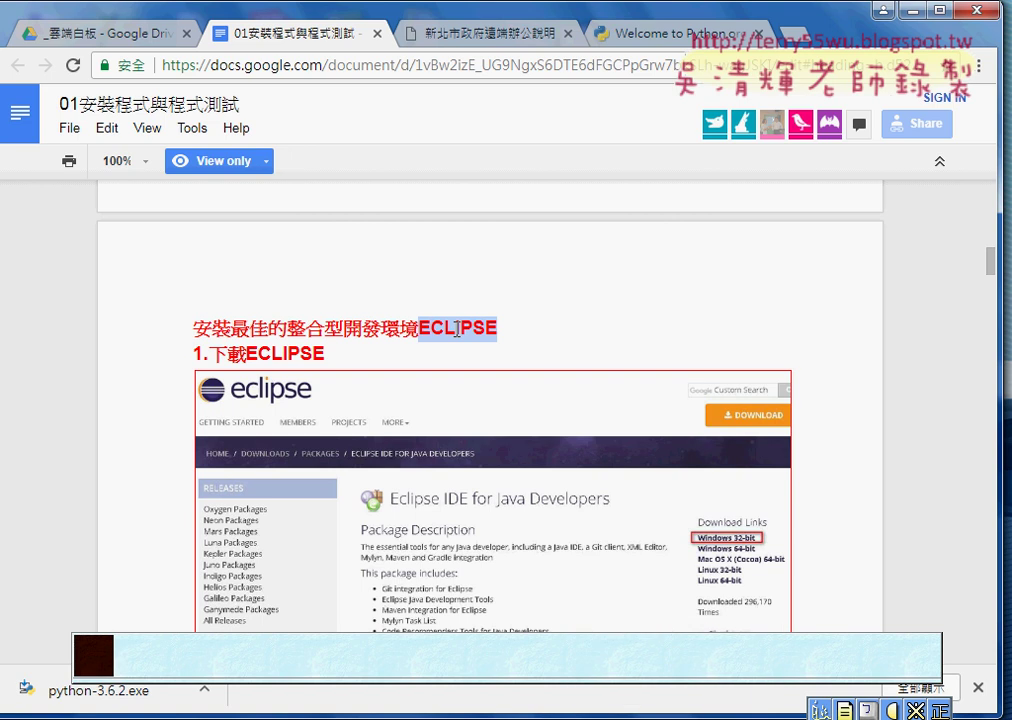
pyautogui.click(800, 34)
pyautogui.rightClick(672, 66)
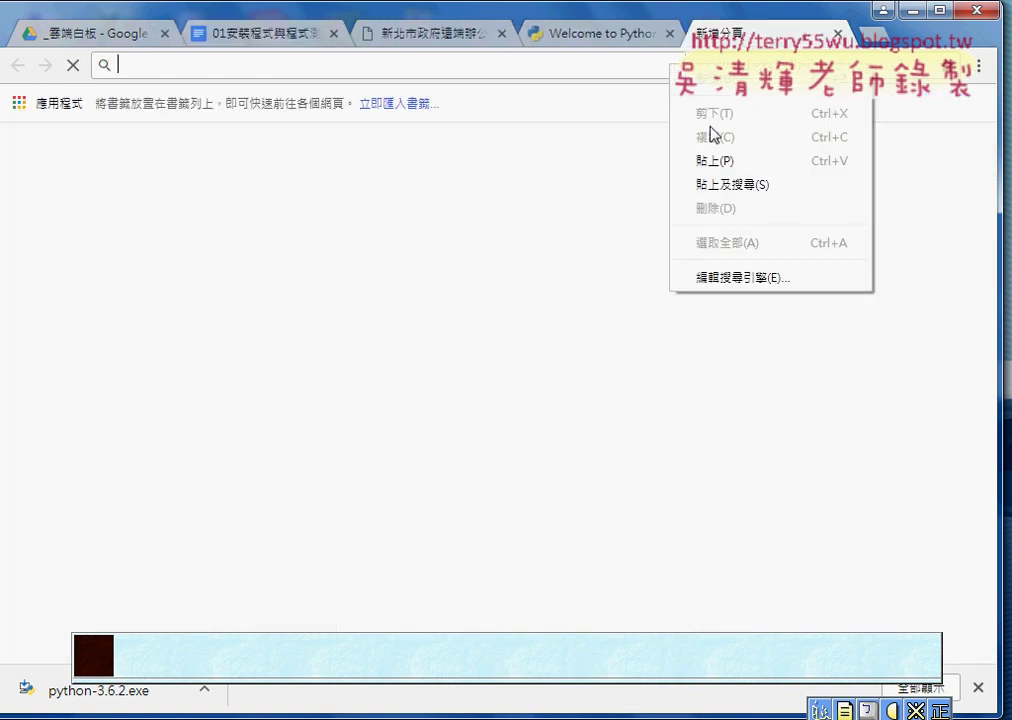
# - Search Google for ECLIPSE and open the Eclipse Downloads page on eclipse.org
pyautogui.click(733, 186)
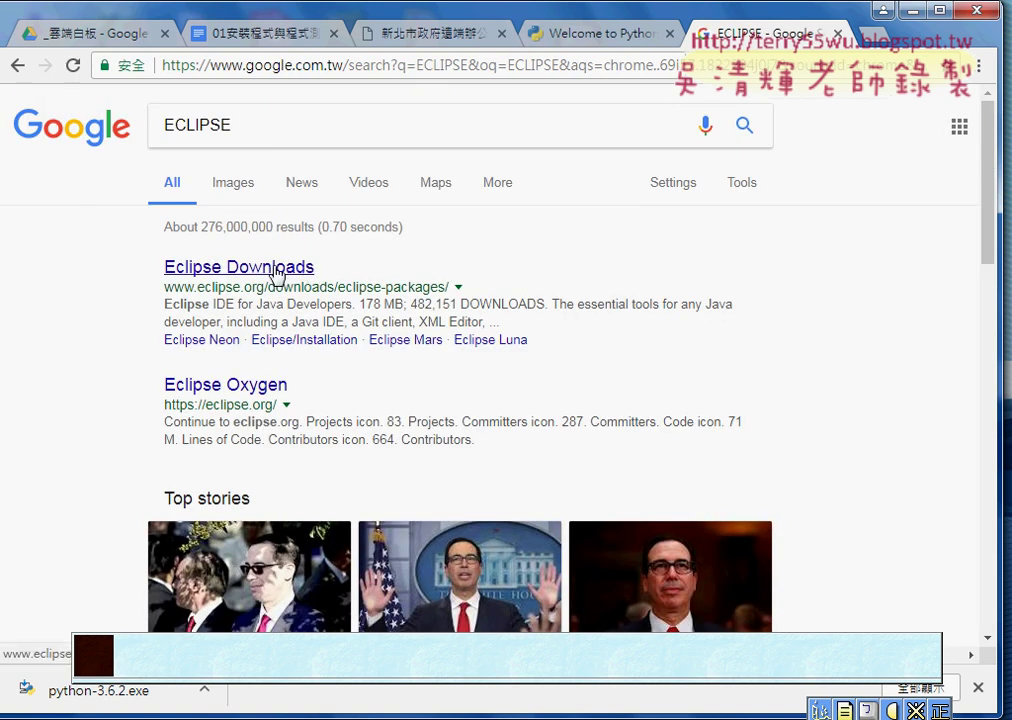
pyautogui.click(200, 272)
pyautogui.moveTo(228, 125); pyautogui.dragTo(158, 130)
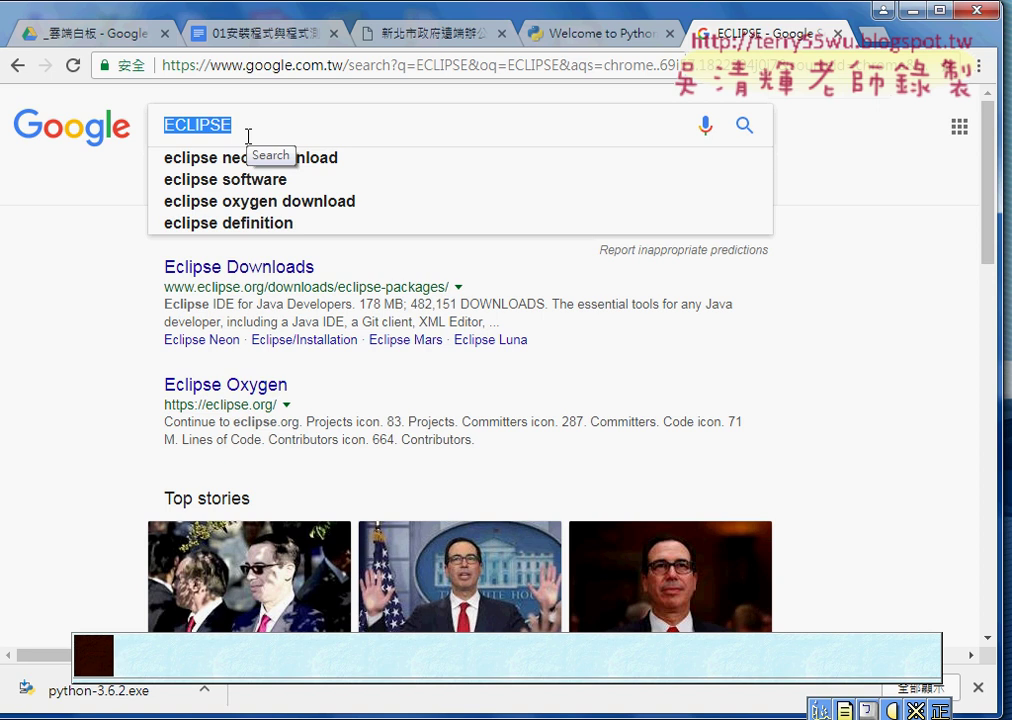
pyautogui.click(279, 270)
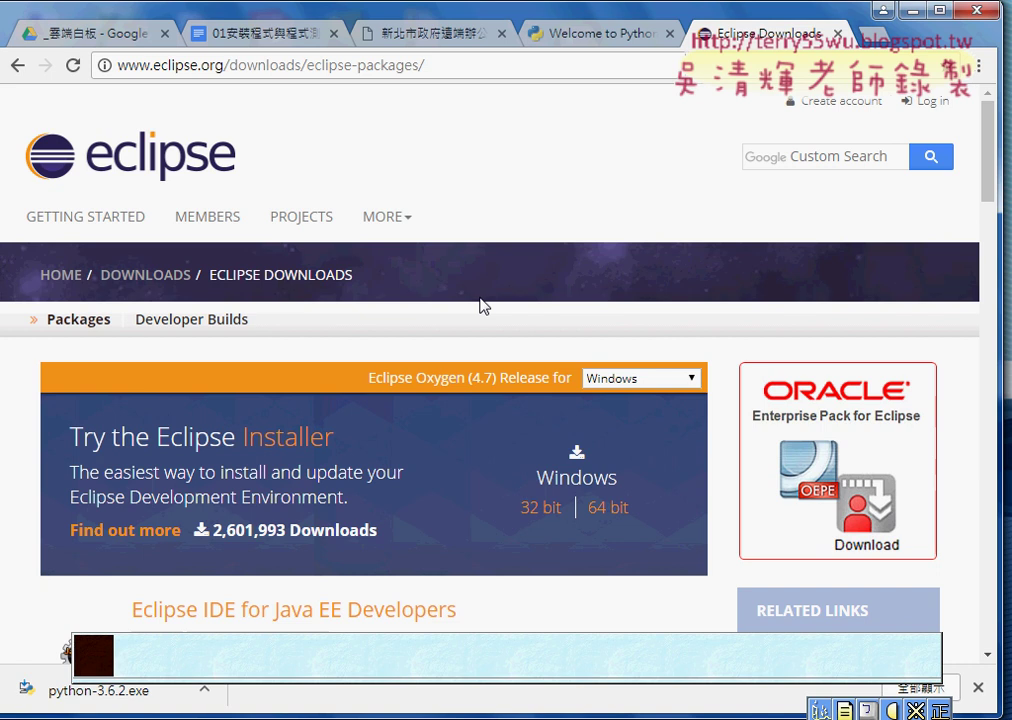
# - Scroll the packages list and highlight the Eclipse IDE for Java Developers title
pyautogui.scroll(-1, 481, 306)
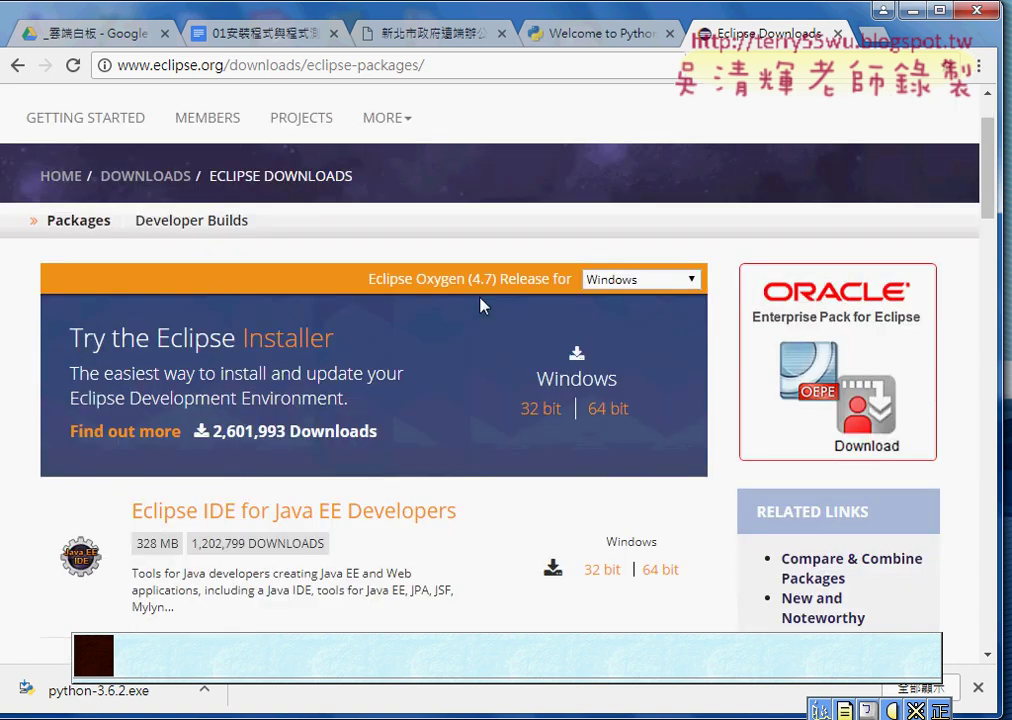
pyautogui.scroll(-1, 481, 306)
pyautogui.scroll(-1, 481, 306)
pyautogui.scroll(-1, 481, 306)
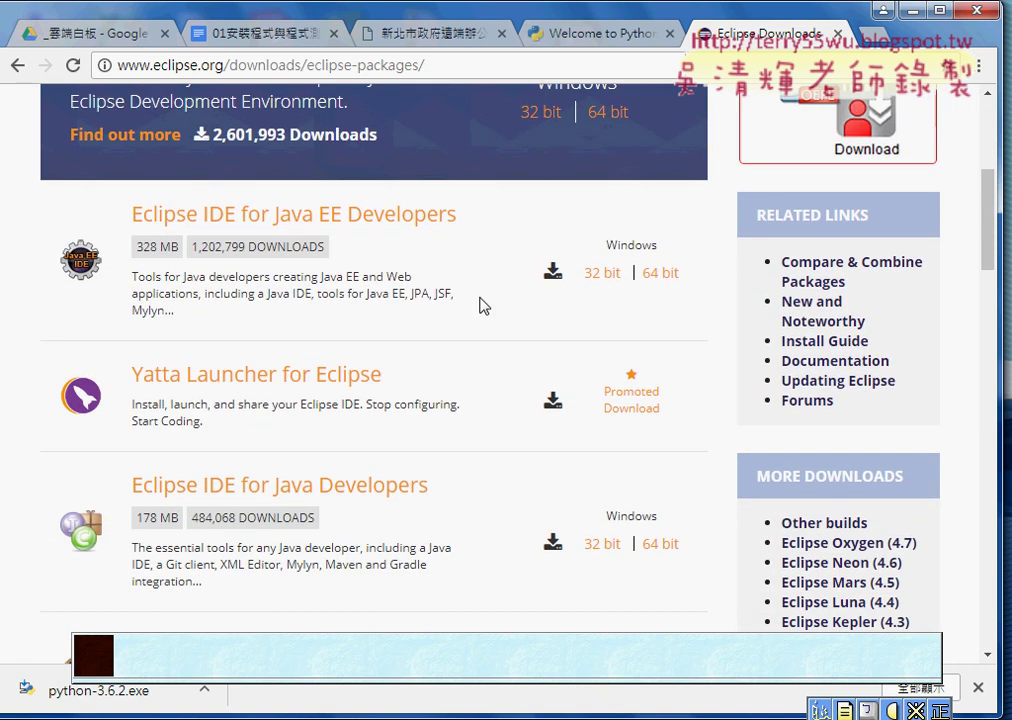
pyautogui.scroll(-1, 481, 306)
pyautogui.moveTo(124, 387); pyautogui.dragTo(455, 391)
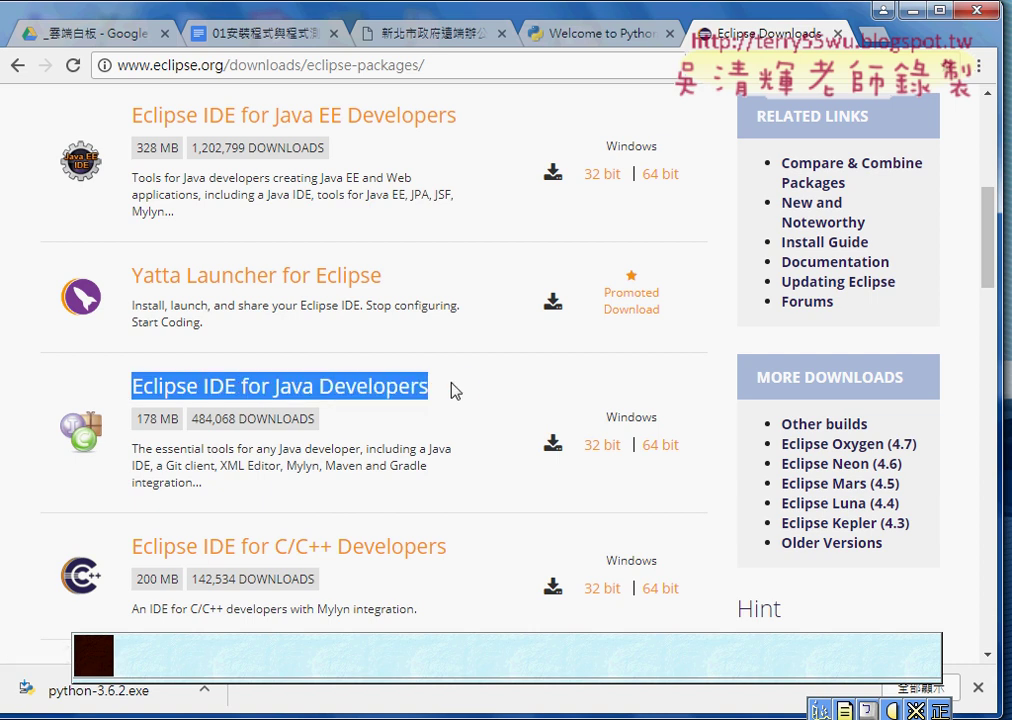
pyautogui.scroll(1, 458, 389)
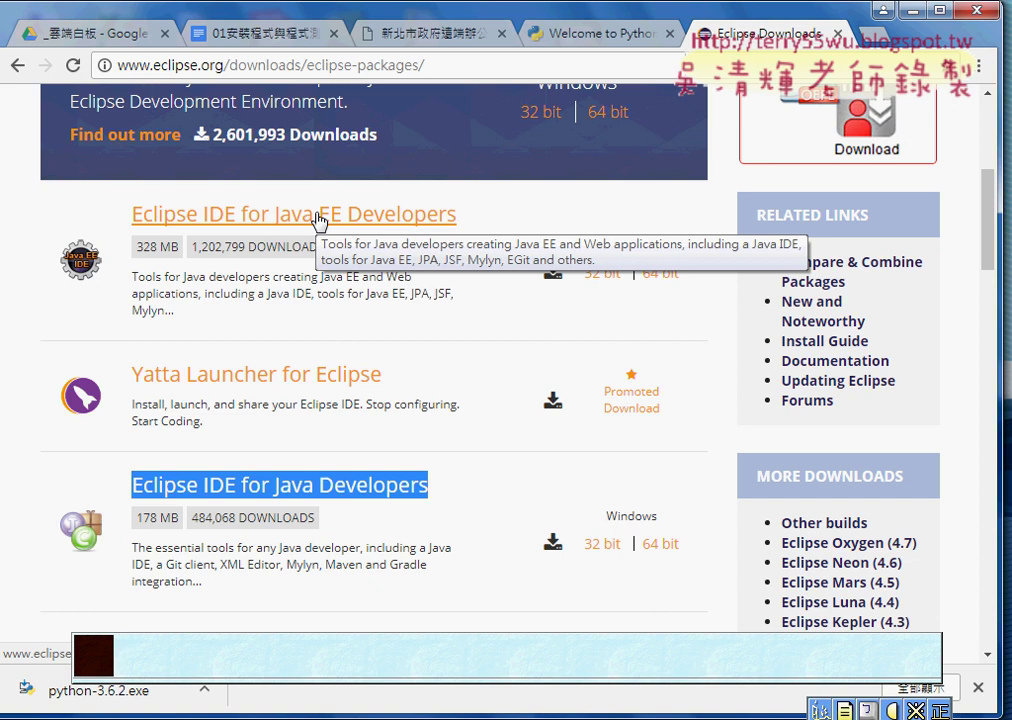
pyautogui.scroll(-2, 377, 506)
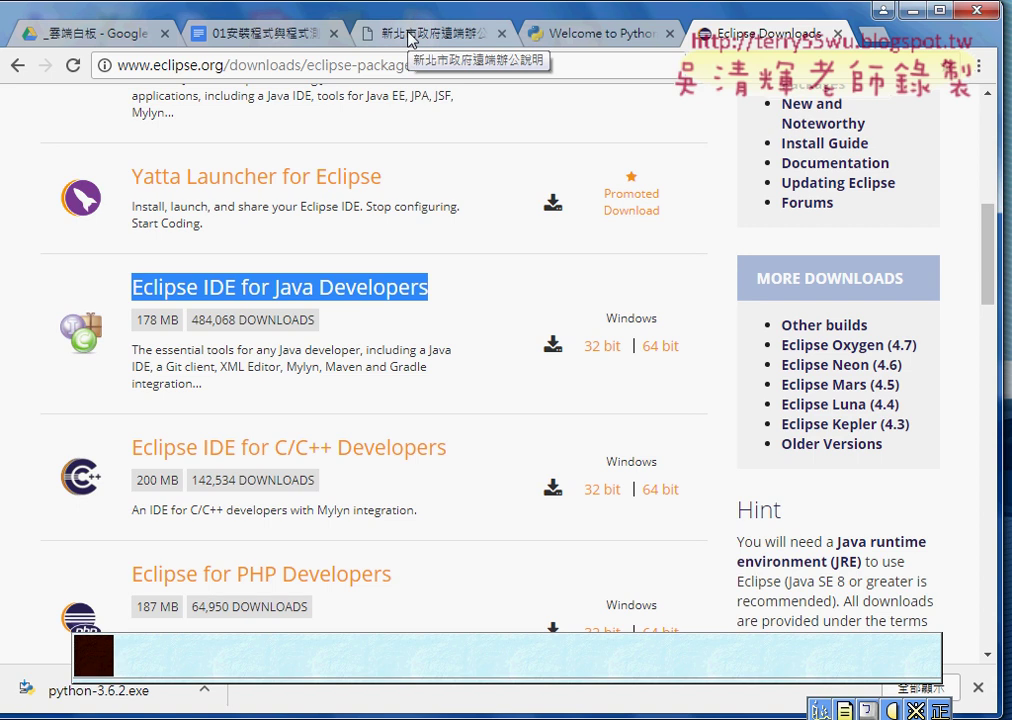
# - Switch to Google Drive, go up to 分享區, and open the 01_安裝環境 folder
pyautogui.click(86, 37)
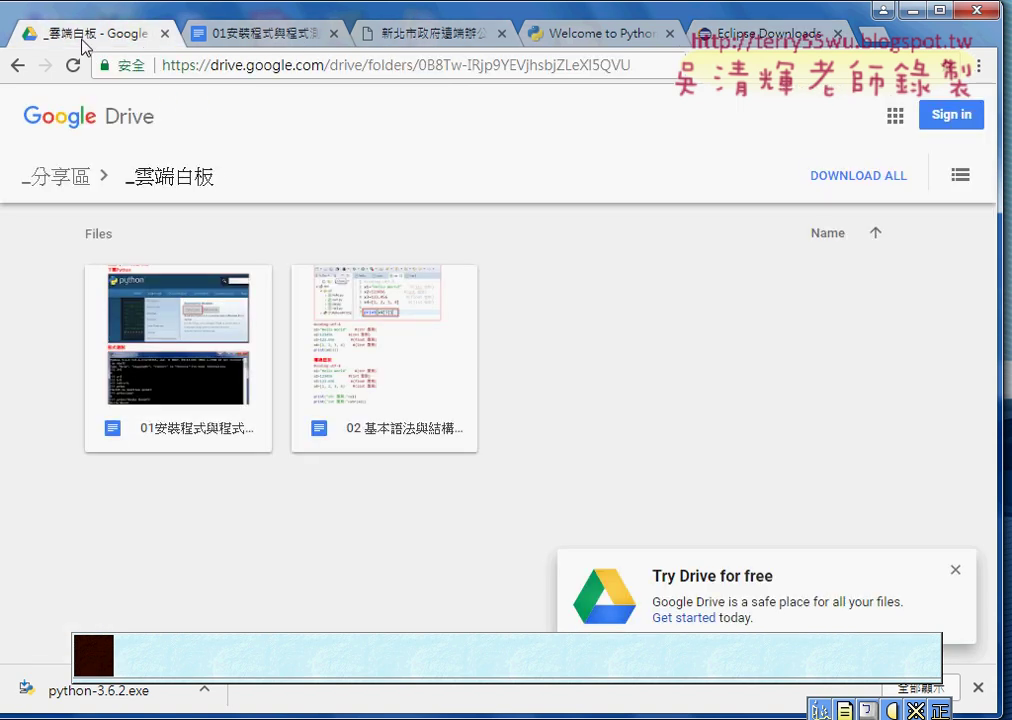
pyautogui.click(17, 66)
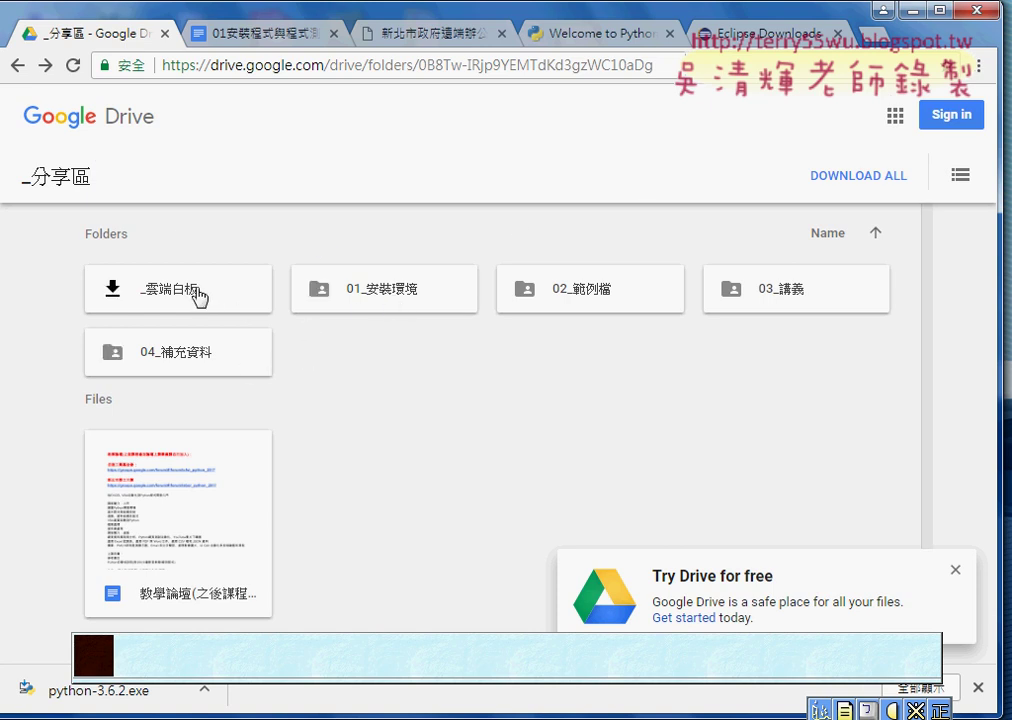
pyautogui.doubleClick(391, 300)
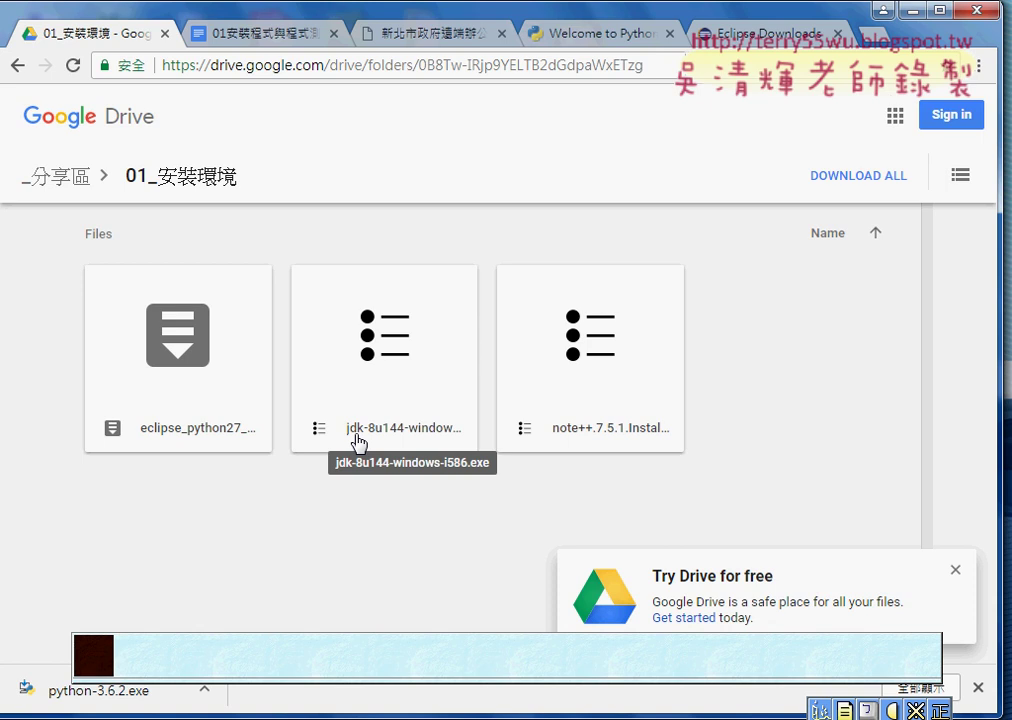
pyautogui.click(210, 32)
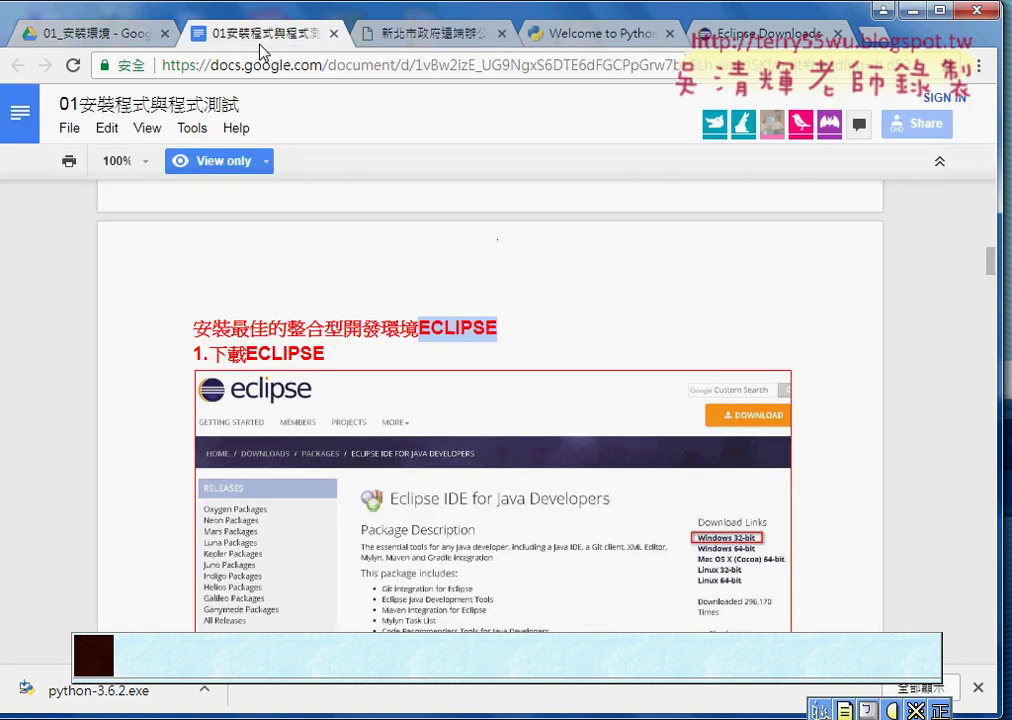
pyautogui.scroll(-2, 376, 428)
pyautogui.scroll(-2, 376, 428)
pyautogui.scroll(-1, 376, 430)
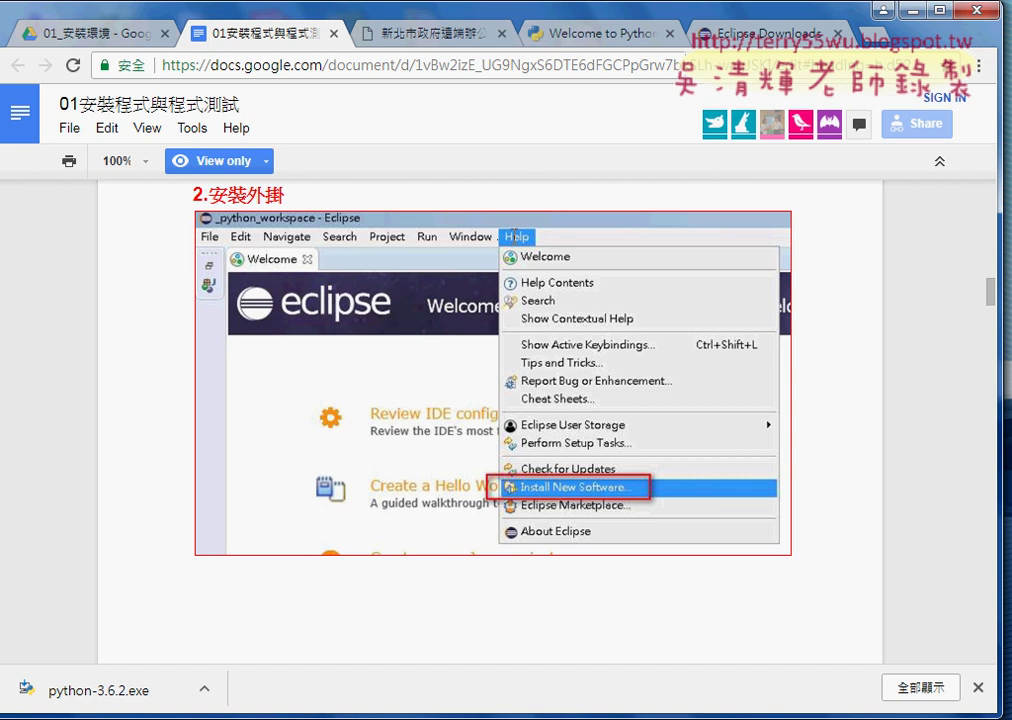
pyautogui.scroll(-2, 600, 488)
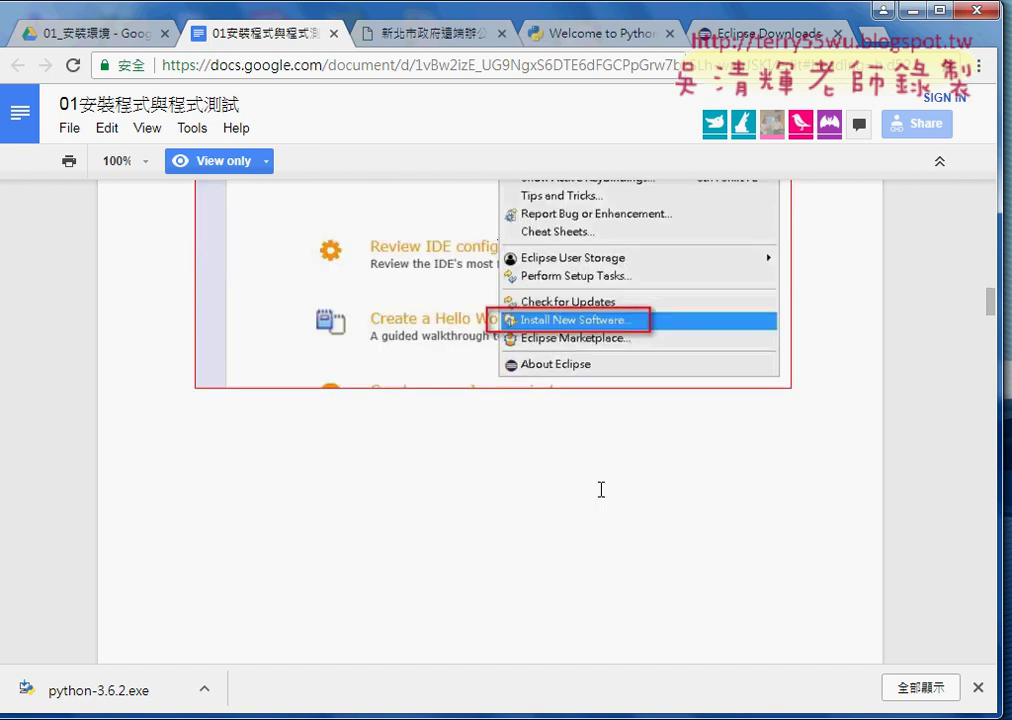
pyautogui.scroll(-3, 600, 488)
pyautogui.scroll(-2, 600, 488)
pyautogui.scroll(-1, 600, 488)
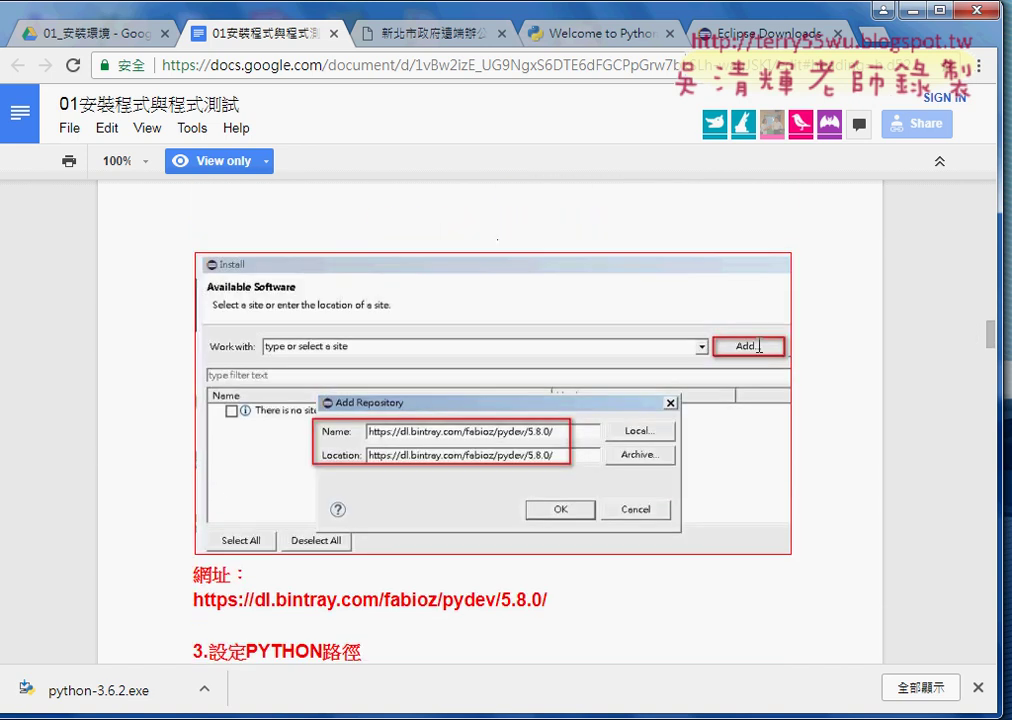
pyautogui.scroll(-1, 540, 481)
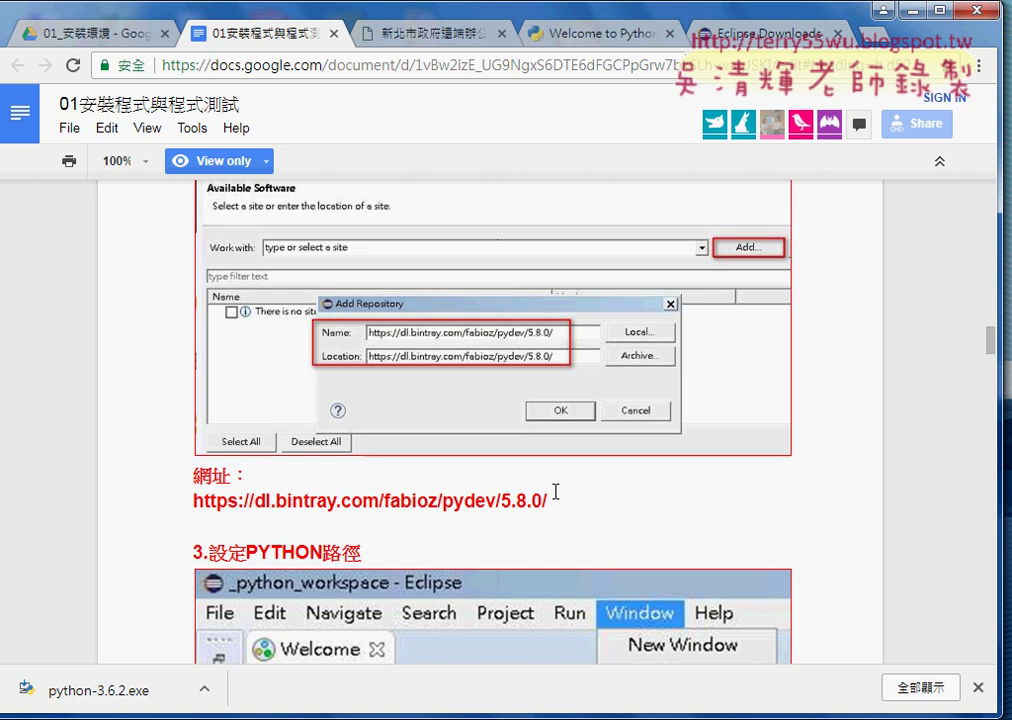
pyautogui.moveTo(550, 500); pyautogui.dragTo(186, 505)
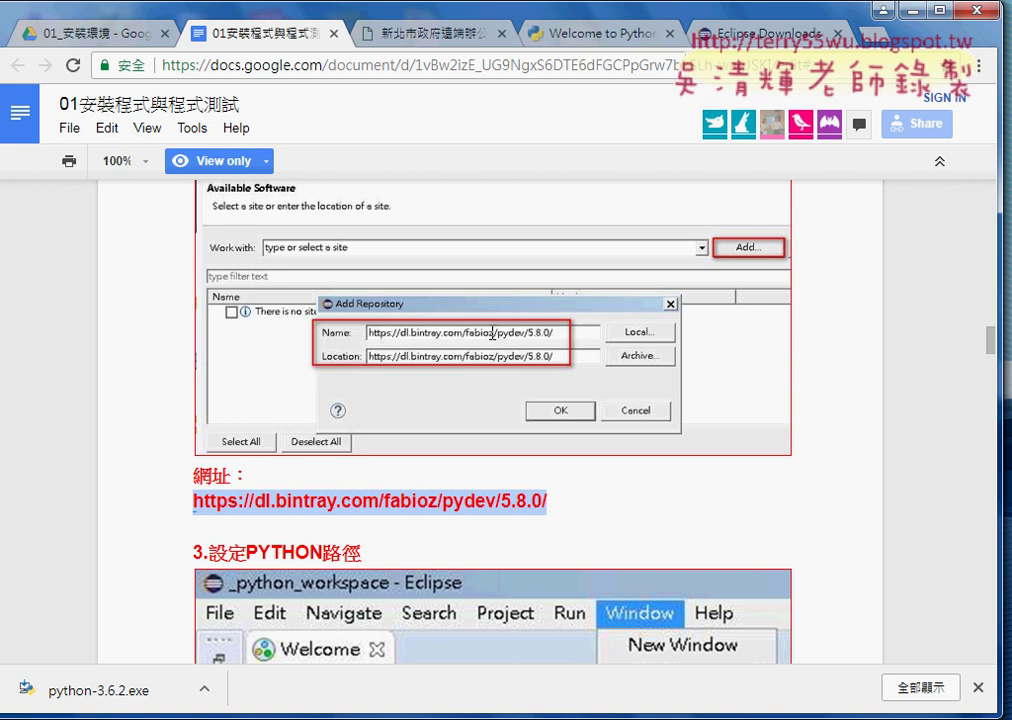
pyautogui.scroll(-3, 492, 334)
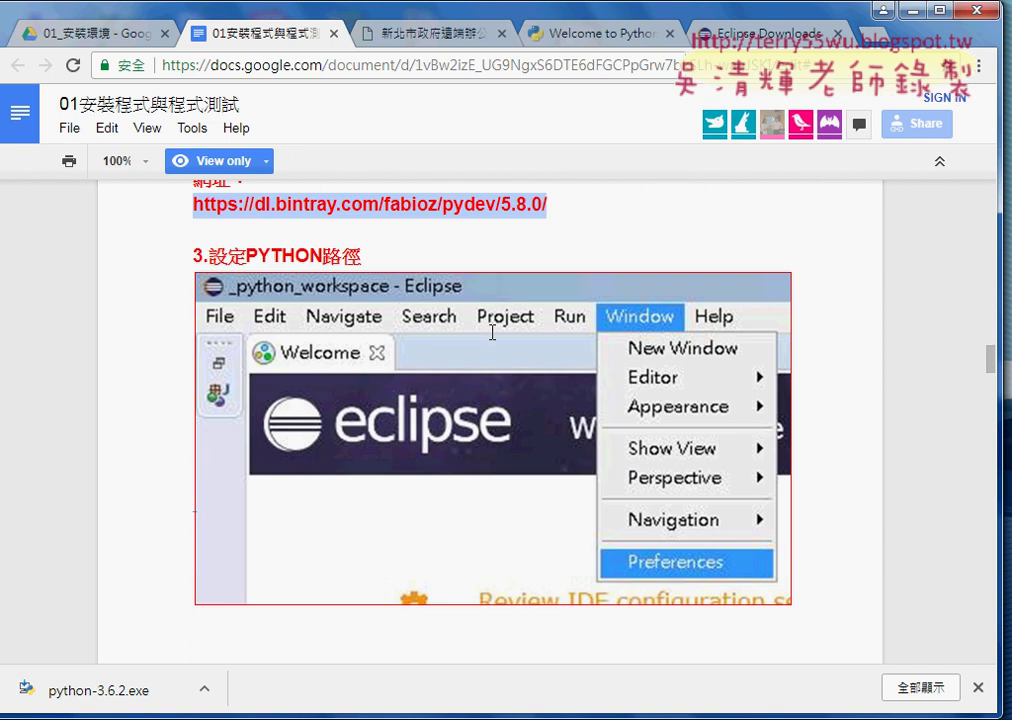
# - Highlight PYTHON in the step 3 heading, then scroll to the interpreter screenshot and 4.新增專案
pyautogui.moveTo(246, 256); pyautogui.dragTo(323, 253)
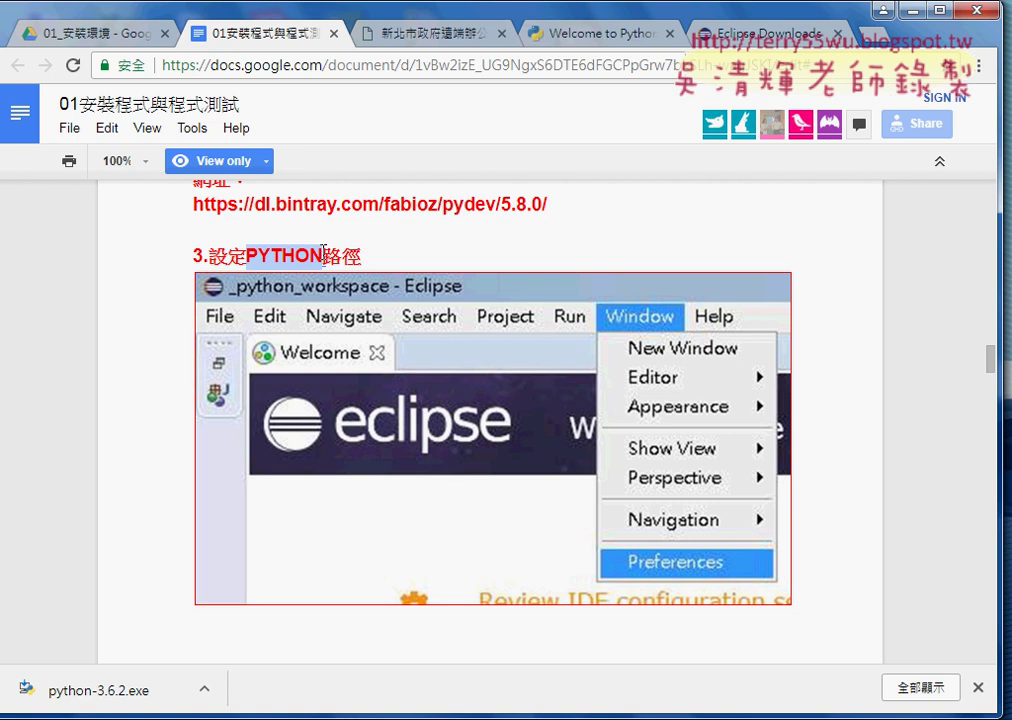
pyautogui.scroll(-3, 690, 368)
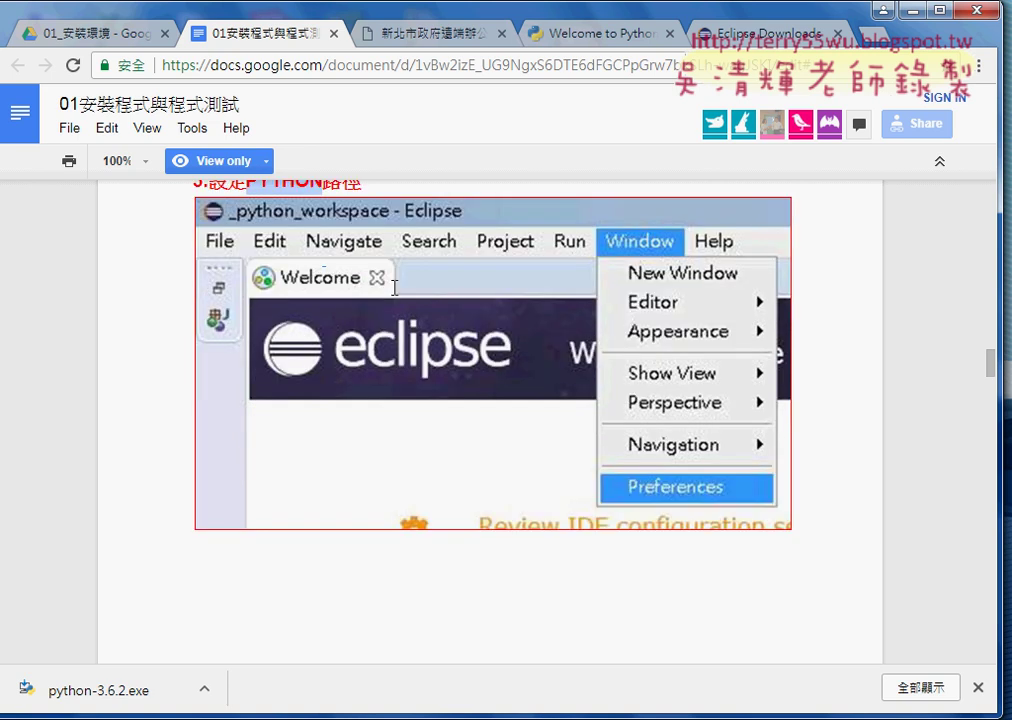
pyautogui.scroll(1, 689, 370)
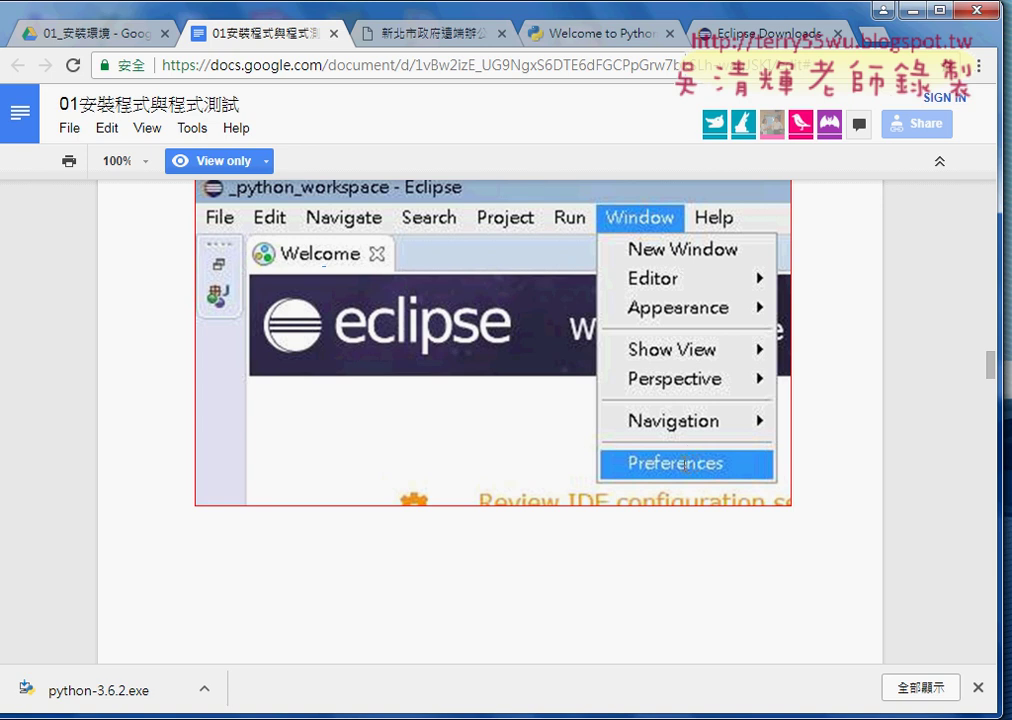
pyautogui.scroll(-1, 682, 463)
pyautogui.scroll(-2, 682, 463)
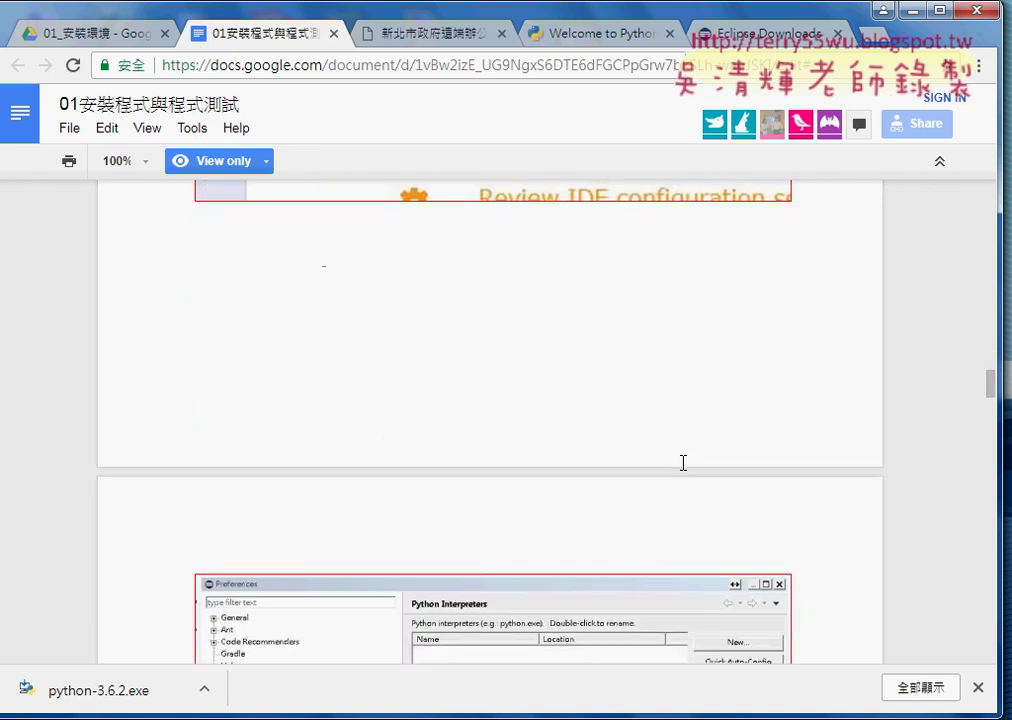
pyautogui.scroll(-4, 682, 463)
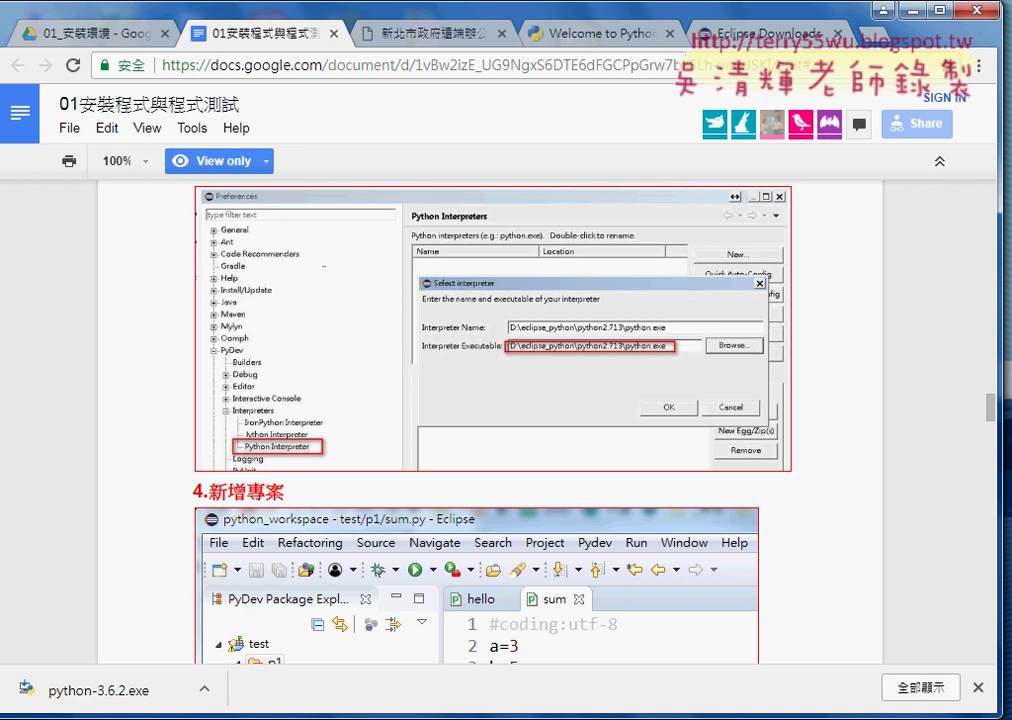
pyautogui.moveTo(375, 696)
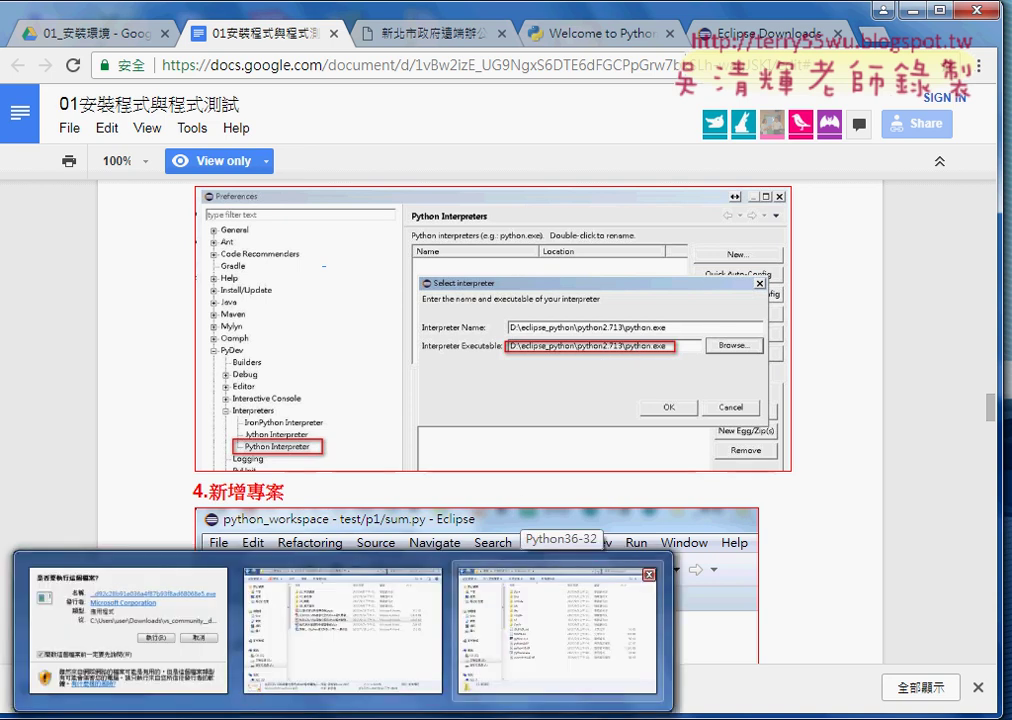
# - Launch python.exe from the D:\Python36-32 folder to test the installation
pyautogui.click(492, 650)
pyautogui.click(366, 413)
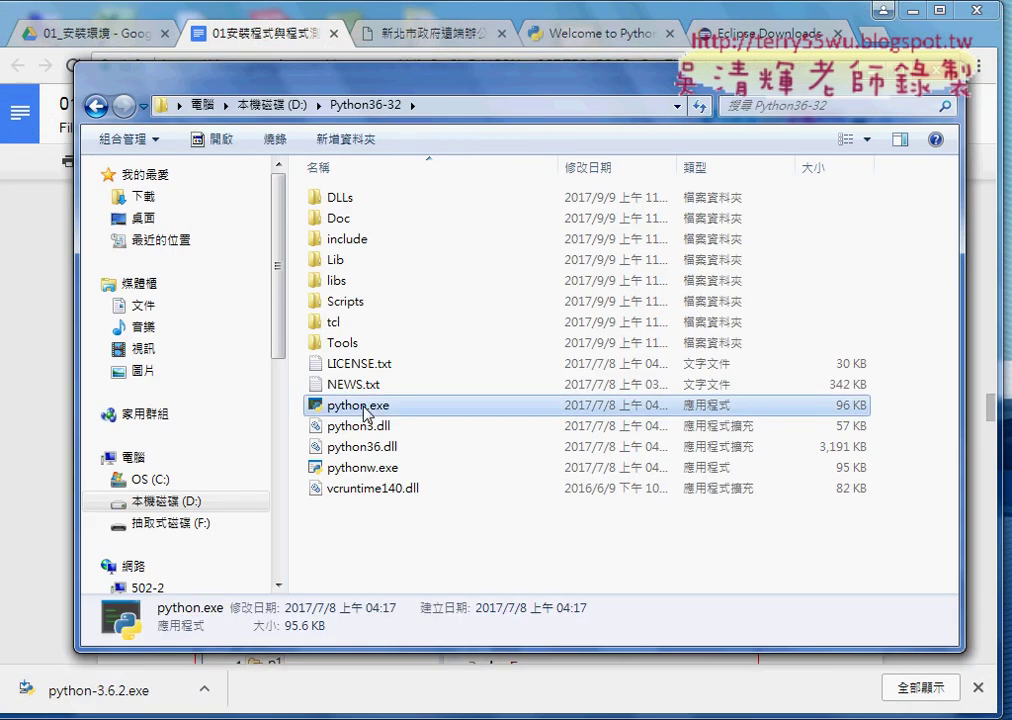
pyautogui.doubleClick(364, 410)
# - Mark python.exe with a red circle and arrow, clear the marks, and return to the guide
pyautogui.moveTo(287, 413); pyautogui.dragTo(532, 300)
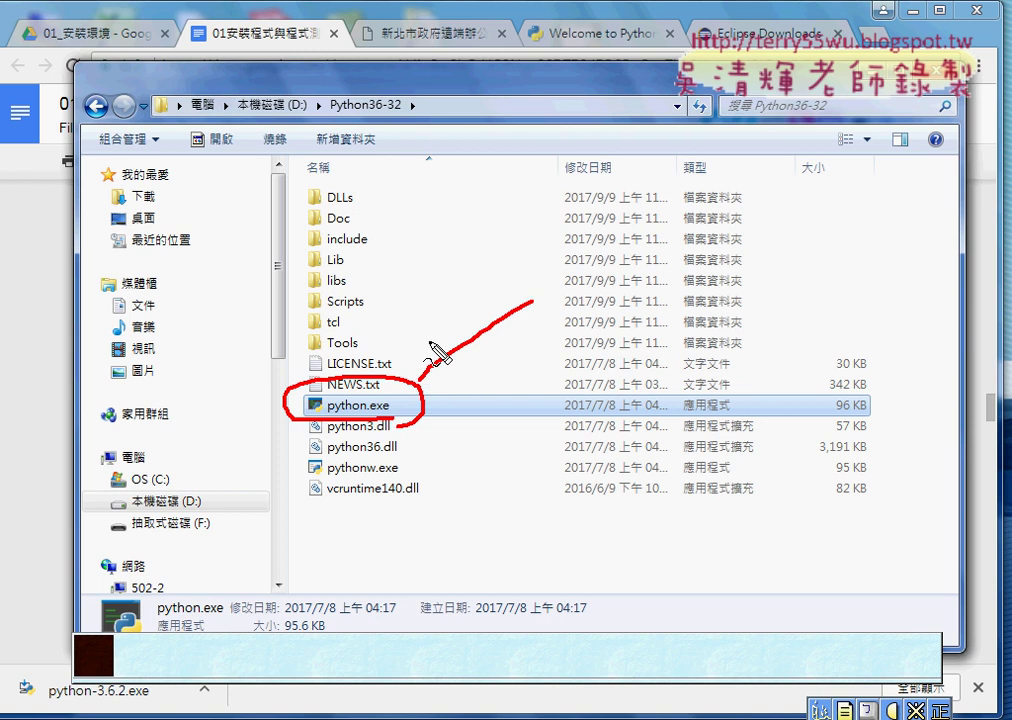
pyautogui.moveTo(437, 352); pyautogui.dragTo(472, 378)
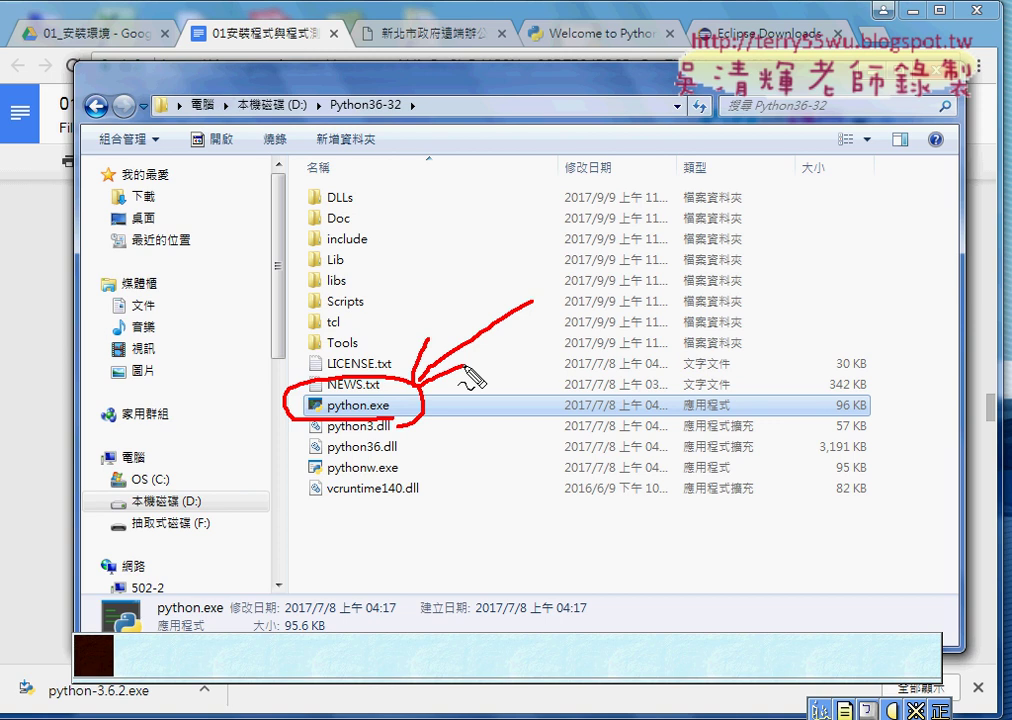
pyautogui.press('Escape')
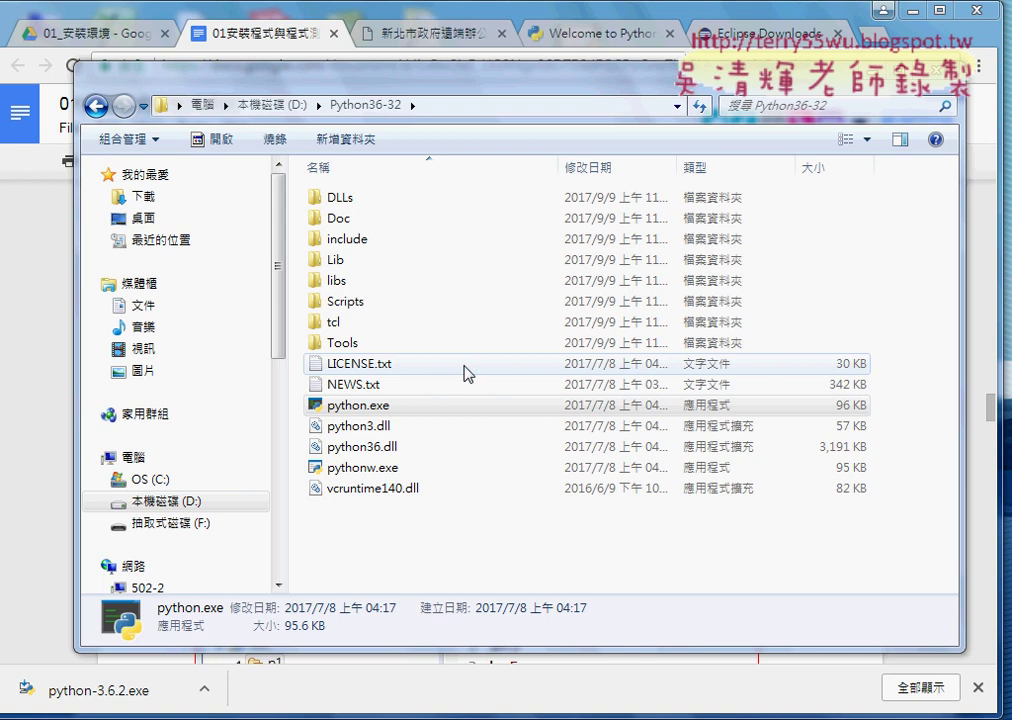
pyautogui.click(698, 50)
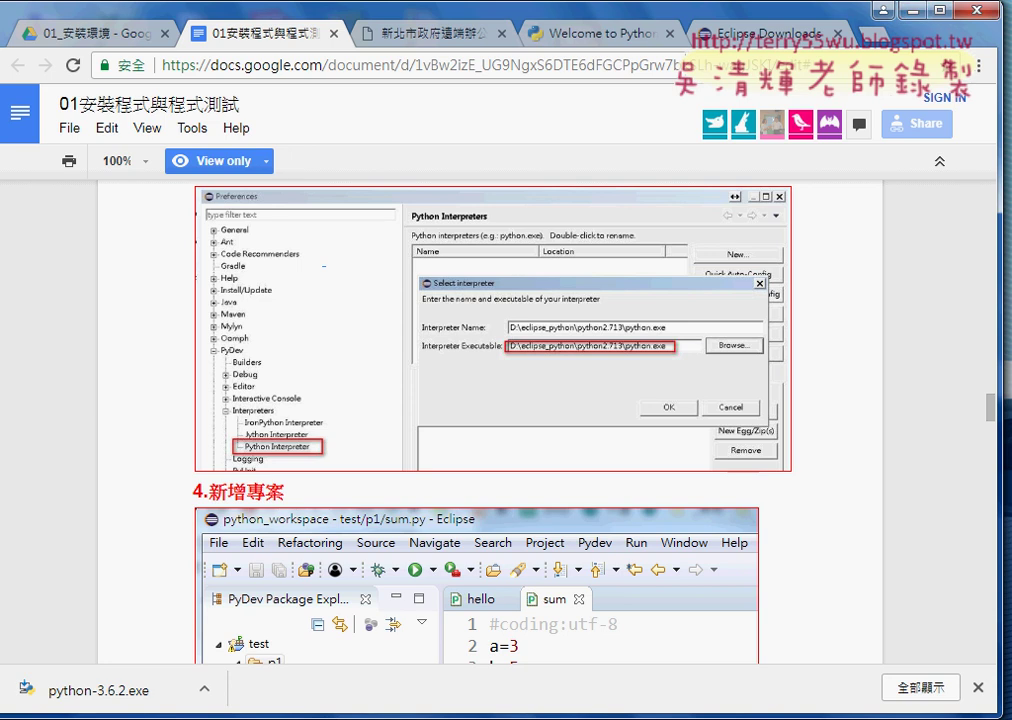
# - Highlight the download link on the 補充資料 slide, then minimize PowerPoint and Chrome to reveal the desktop
pyautogui.click(916, 15)
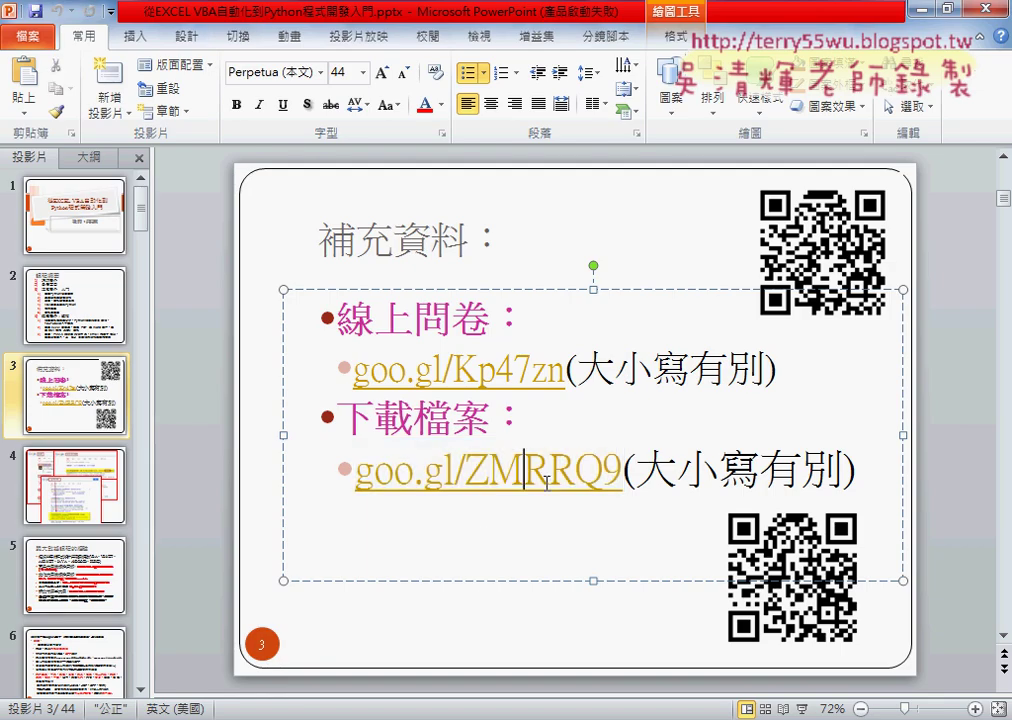
pyautogui.moveTo(622, 470); pyautogui.dragTo(424, 470)
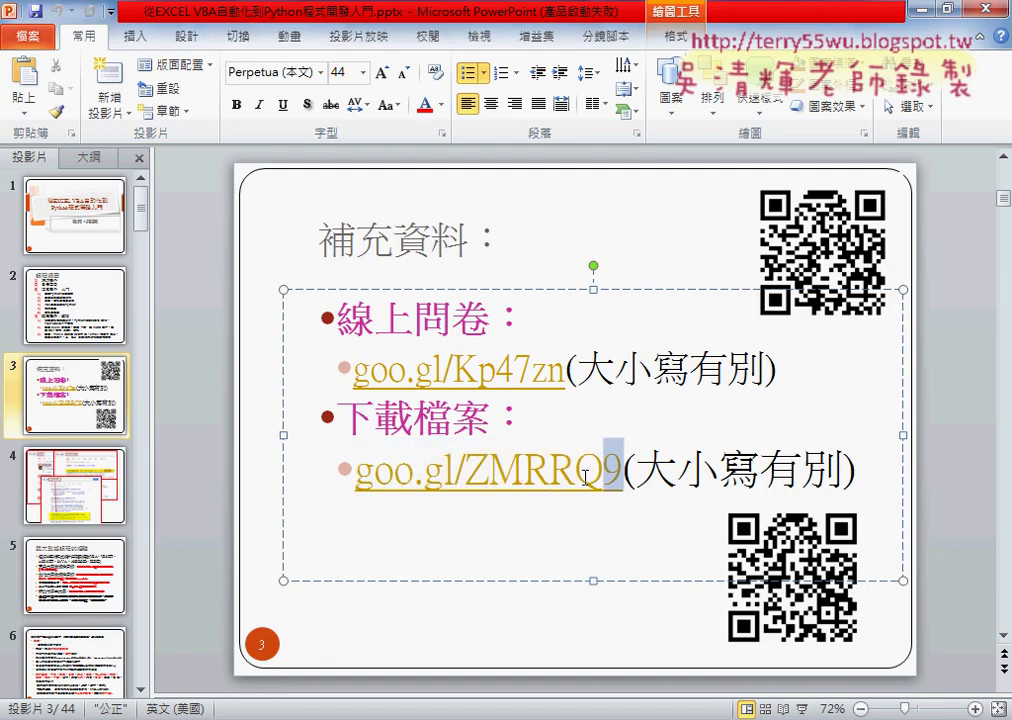
pyautogui.click(918, 10)
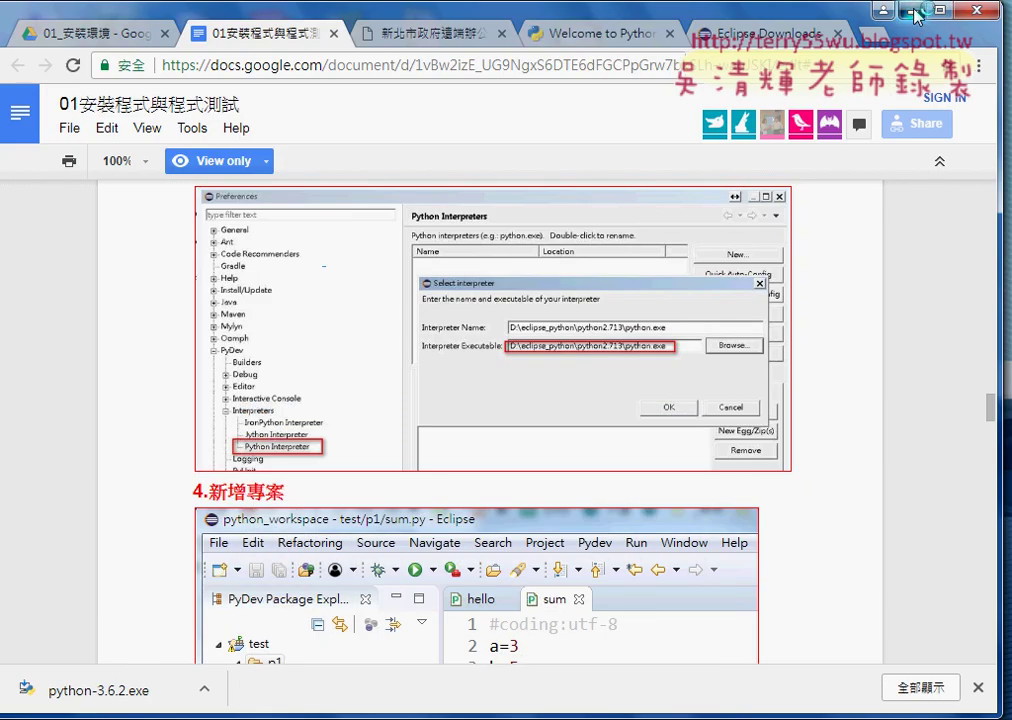
pyautogui.click(916, 15)
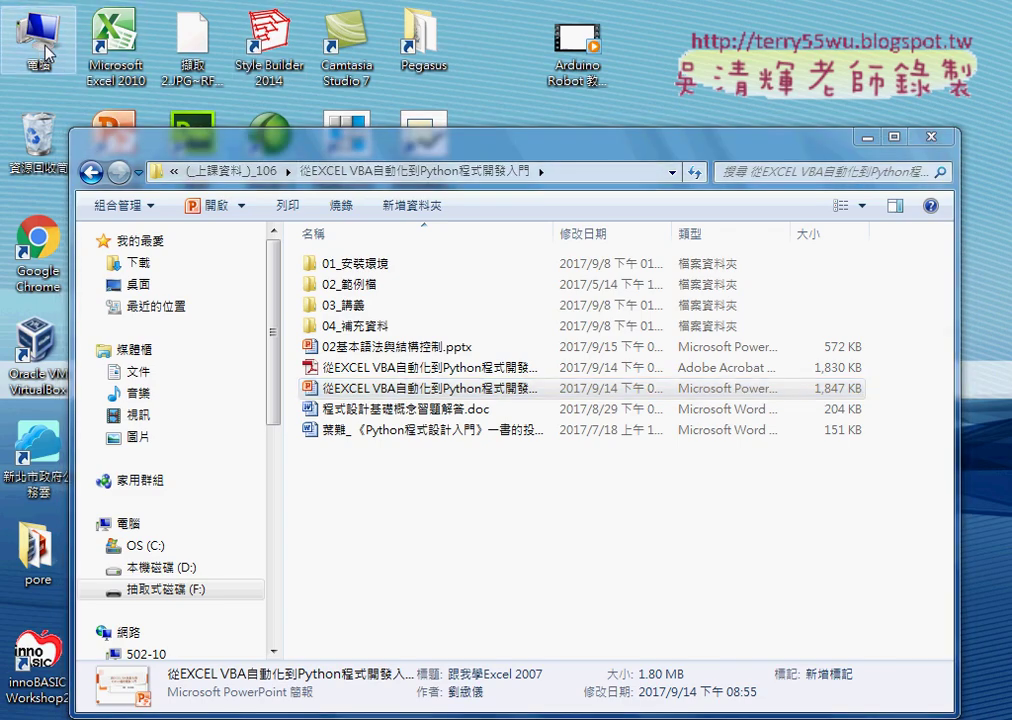
# - Browse from Computer through drive D to the D:\_python\eclipse folder
pyautogui.doubleClick(40, 55)
pyautogui.doubleClick(605, 243)
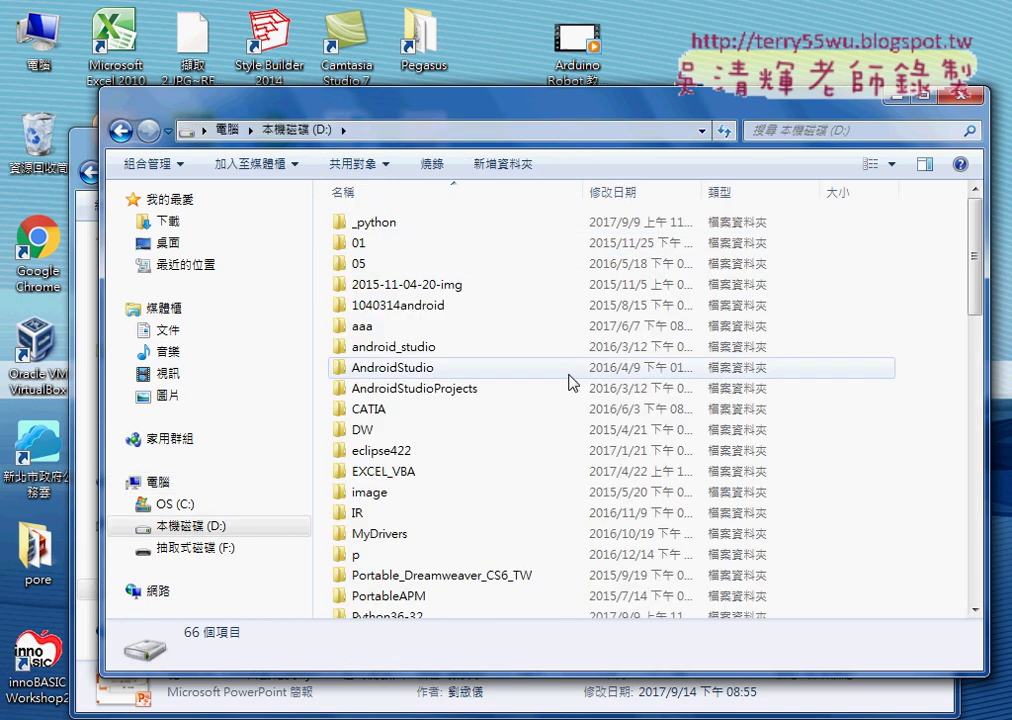
pyautogui.scroll(-2, 572, 382)
pyautogui.scroll(-2, 572, 382)
pyautogui.scroll(-2, 572, 382)
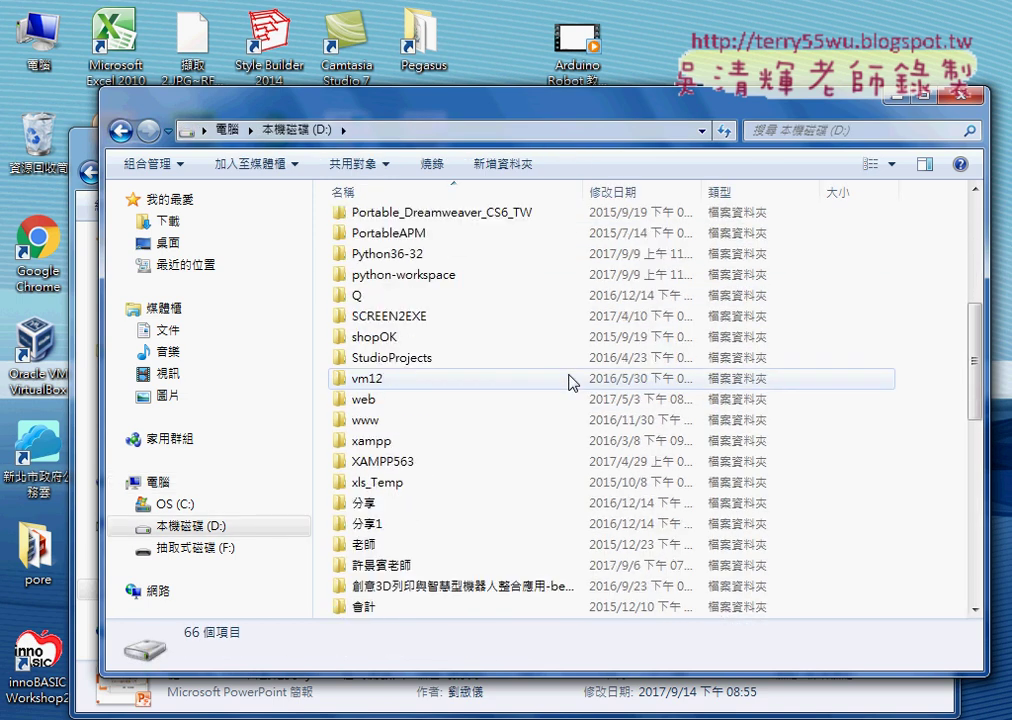
pyautogui.scroll(2, 572, 382)
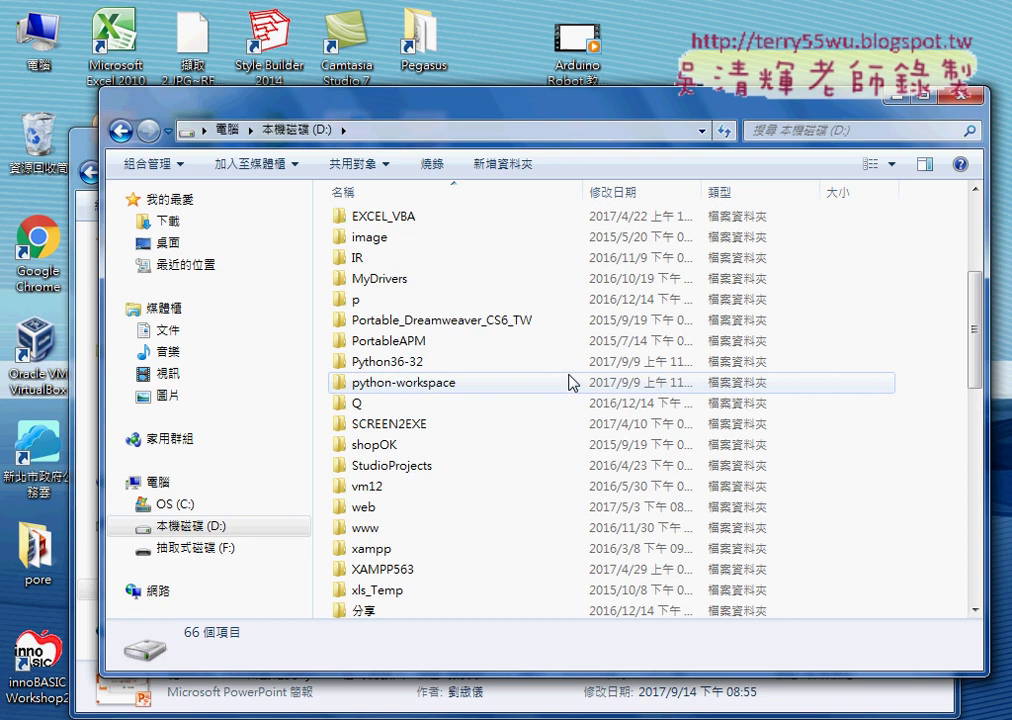
pyautogui.scroll(1, 572, 382)
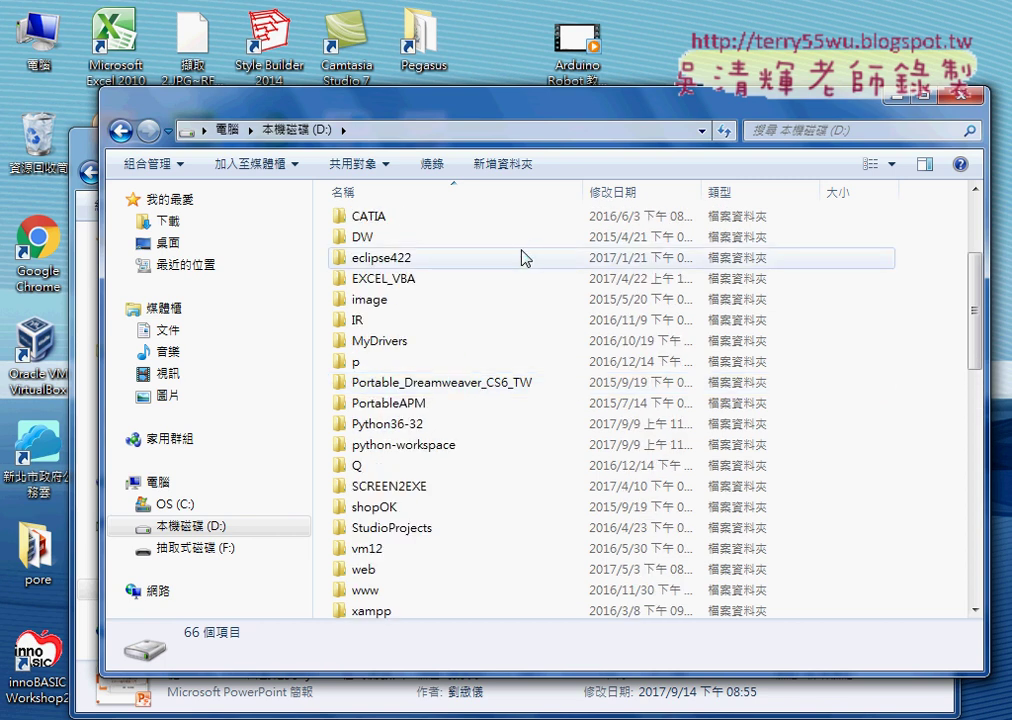
pyautogui.scroll(2, 516, 330)
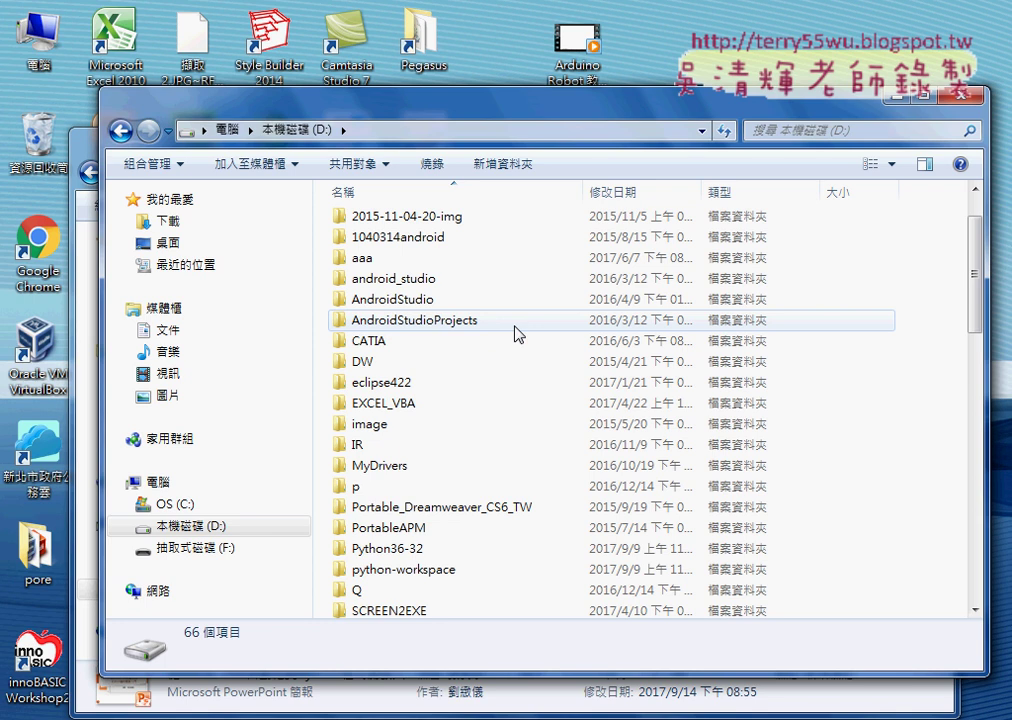
pyautogui.scroll(1, 516, 332)
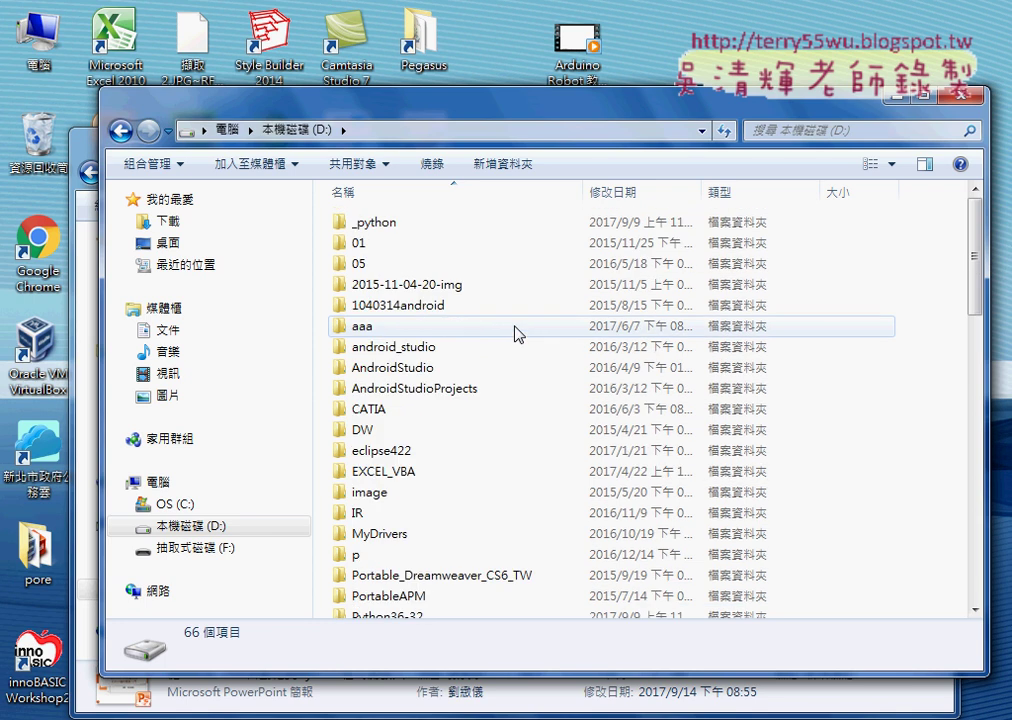
pyautogui.doubleClick(497, 226)
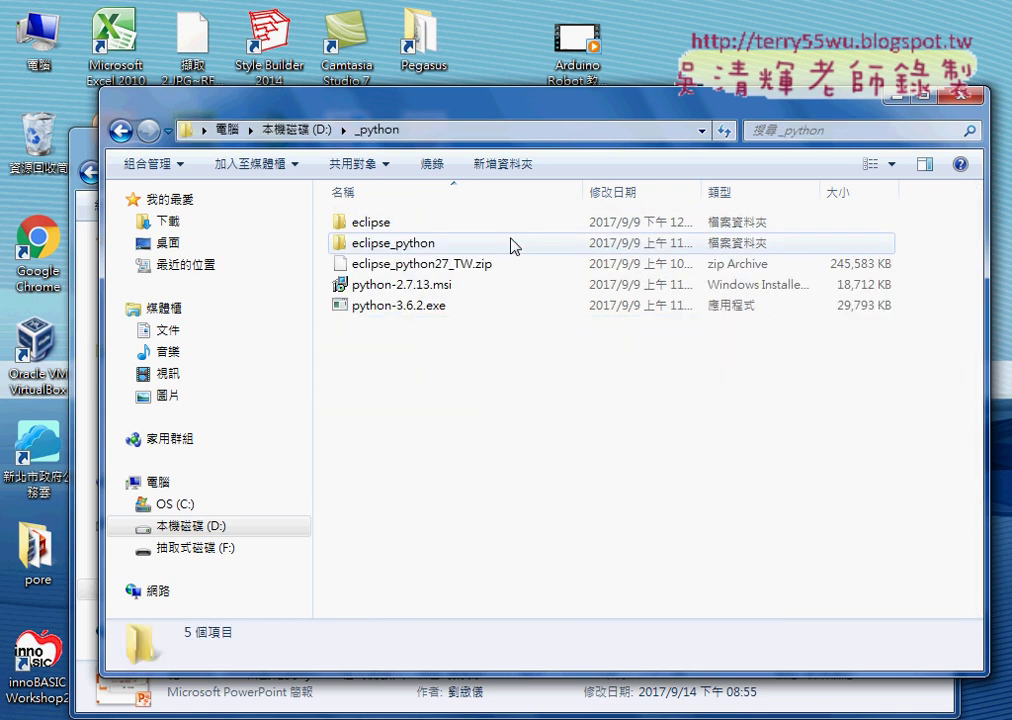
pyautogui.doubleClick(416, 229)
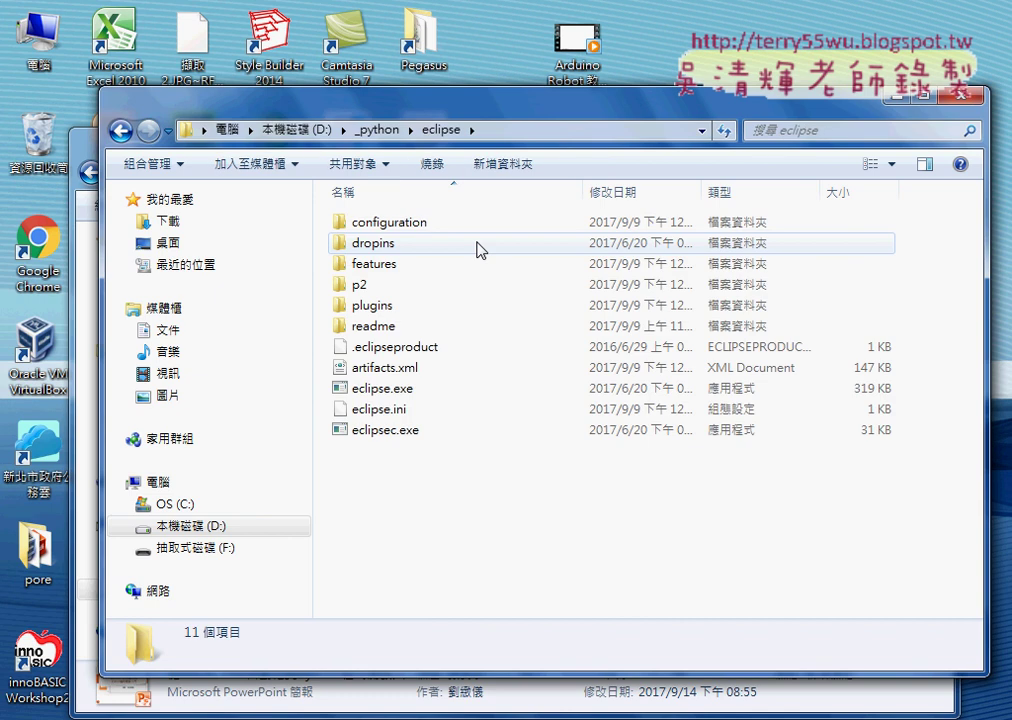
# - Run eclipse.exe and select the proposed workspace path D:\python-workspace in the Launcher
pyautogui.doubleClick(455, 399)
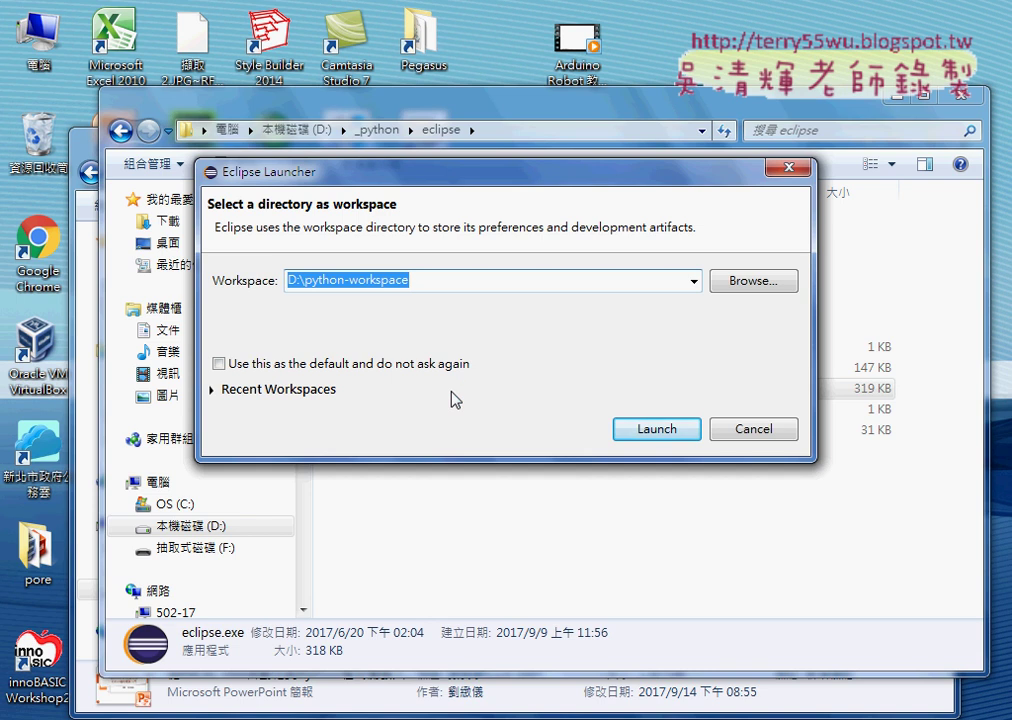
pyautogui.moveTo(461, 280); pyautogui.dragTo(203, 280)
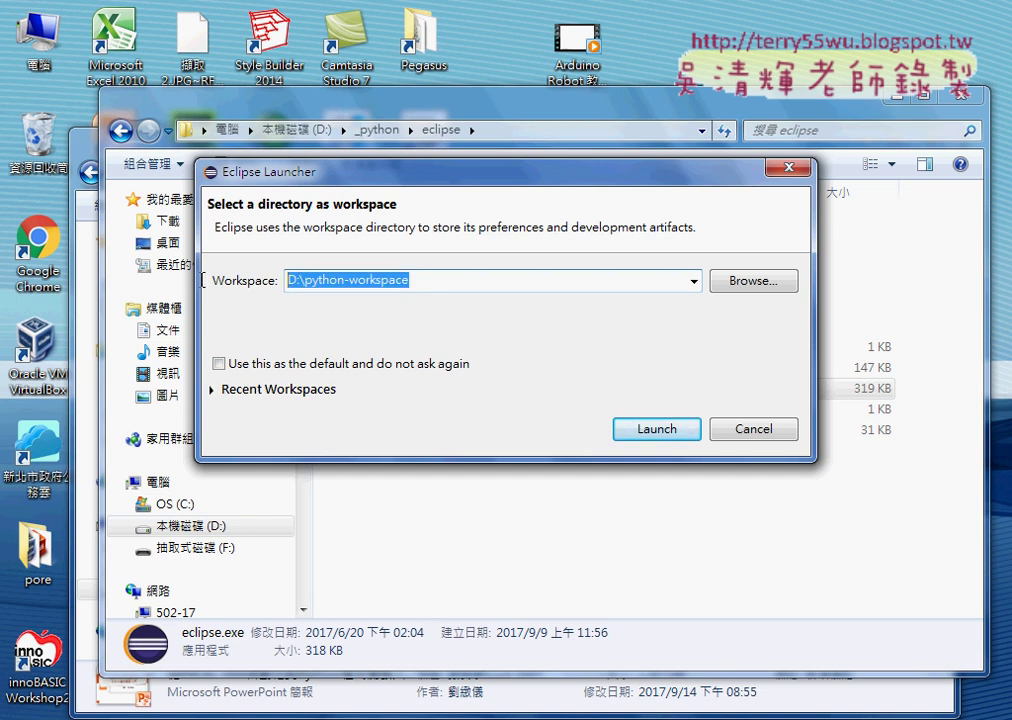